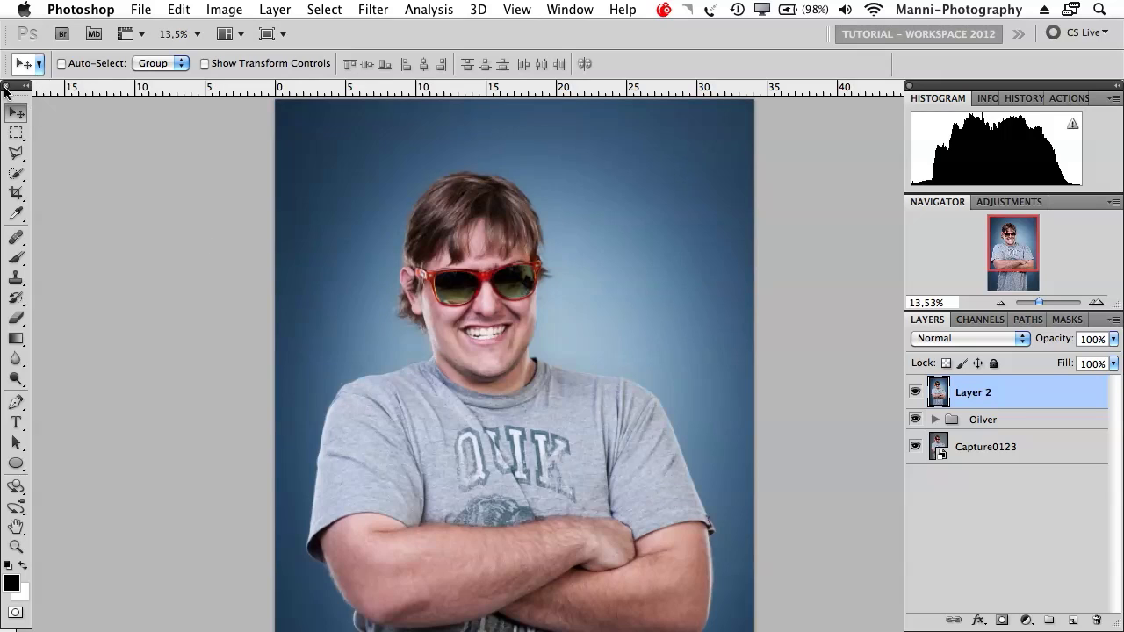
Clear the workspace by hiding the panel group, Options bar, Tools panel and Application Bar.
{"action": "left_click", "coordinate": [911, 86]}
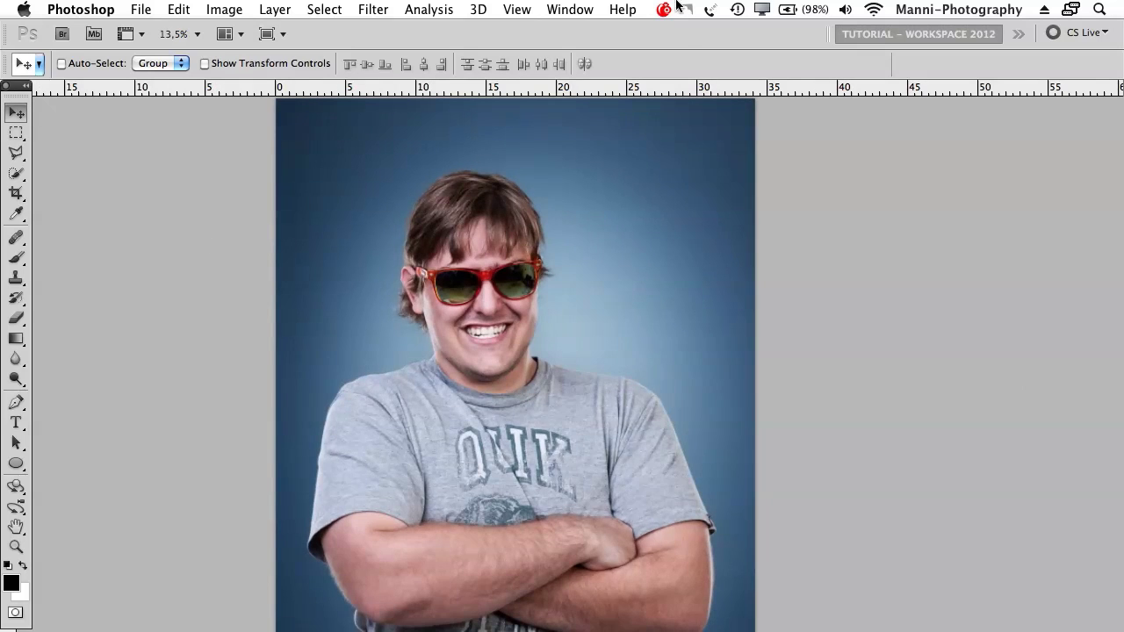
{"action": "left_click", "coordinate": [569, 9]}
{"action": "left_click", "coordinate": [579, 564]}
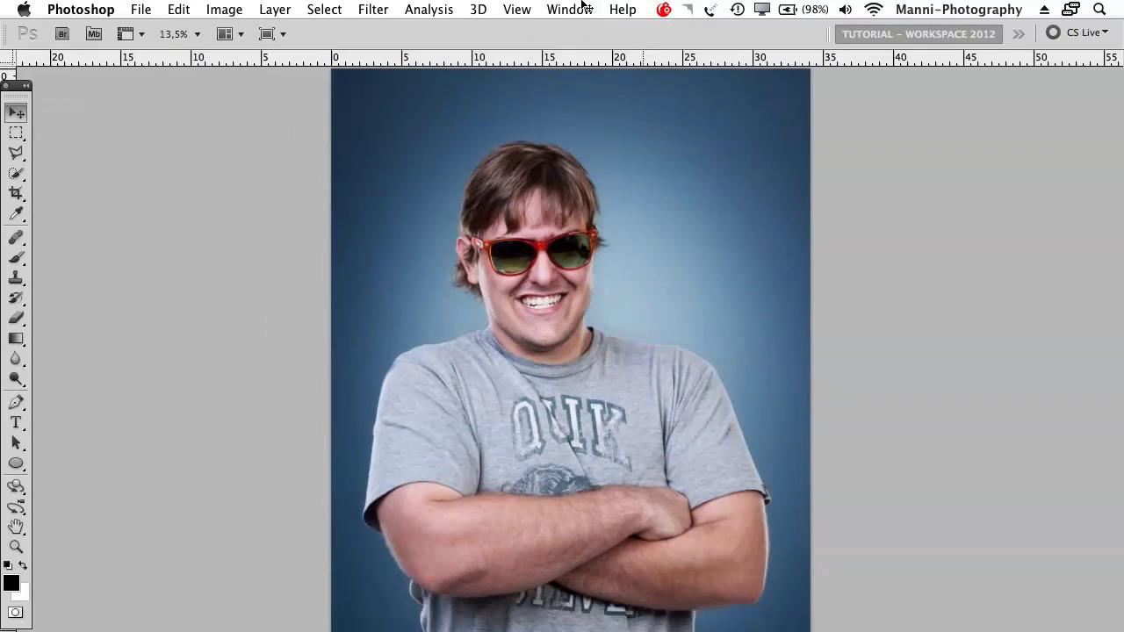
{"action": "left_click", "coordinate": [569, 9]}
{"action": "left_click", "coordinate": [575, 578]}
{"action": "left_click", "coordinate": [569, 8]}
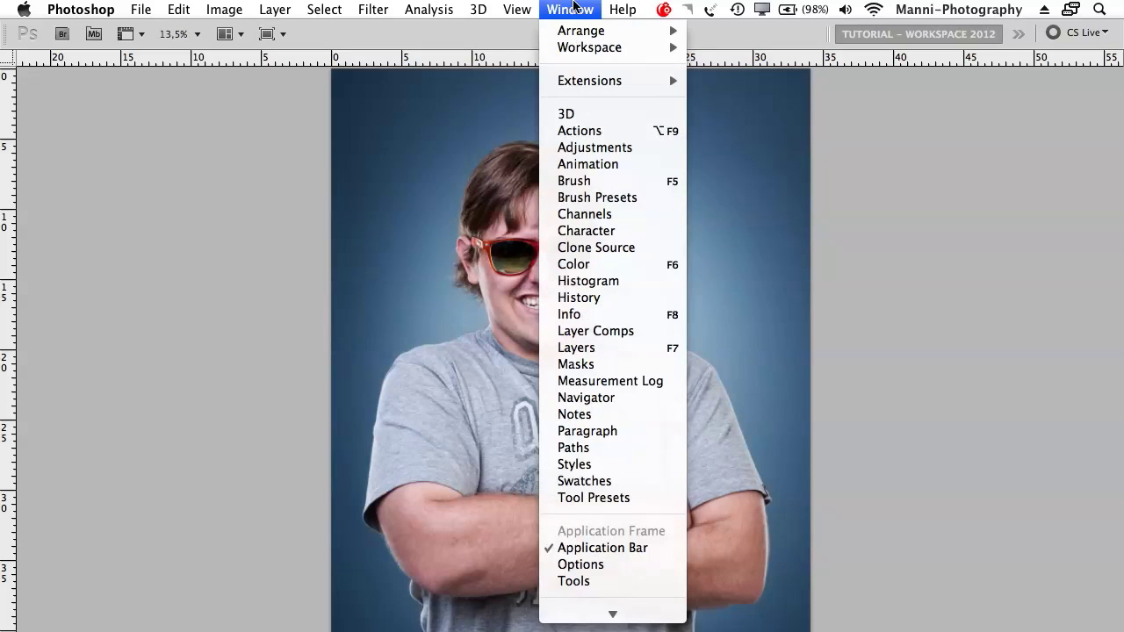
{"action": "left_click", "coordinate": [575, 544]}
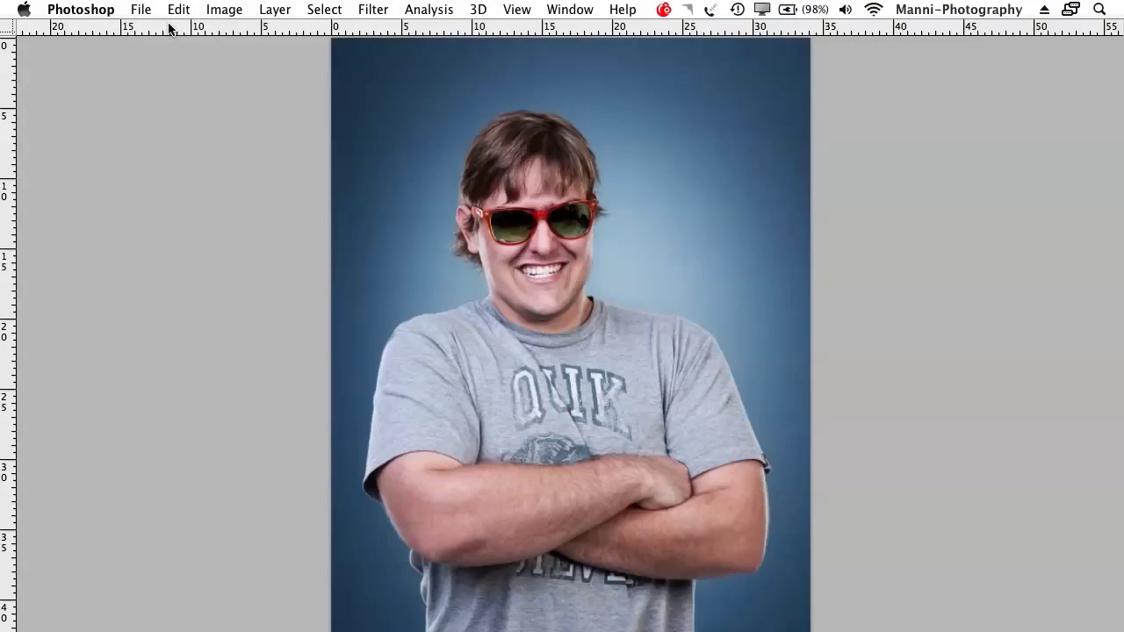
{"action": "left_click", "coordinate": [91, 11]}
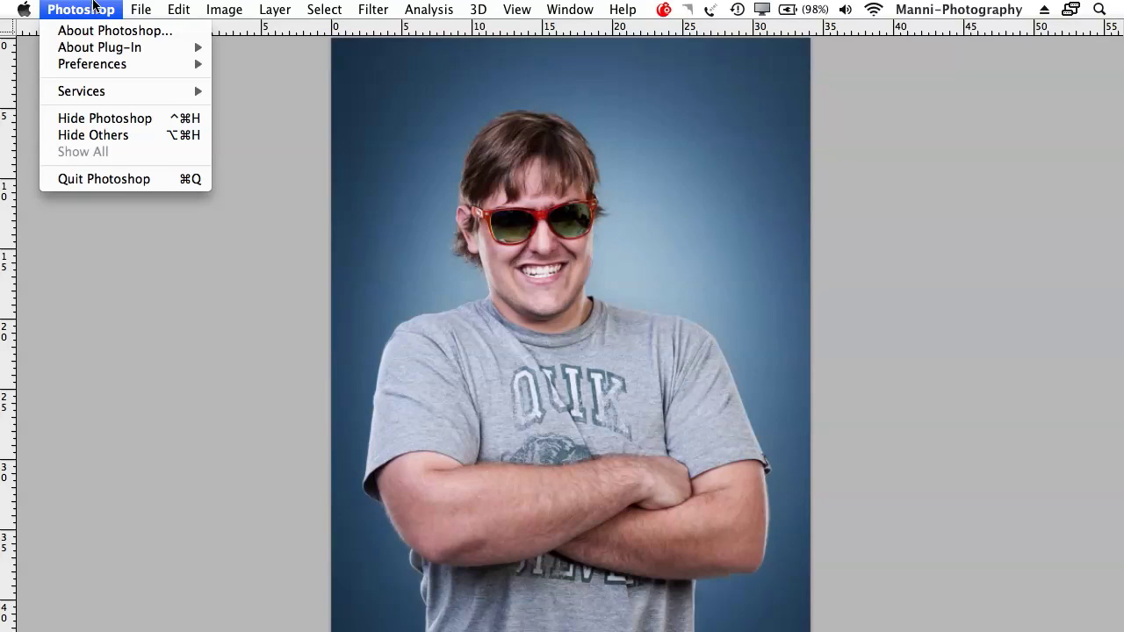
{"action": "mouse_move", "coordinate": [135, 4]}
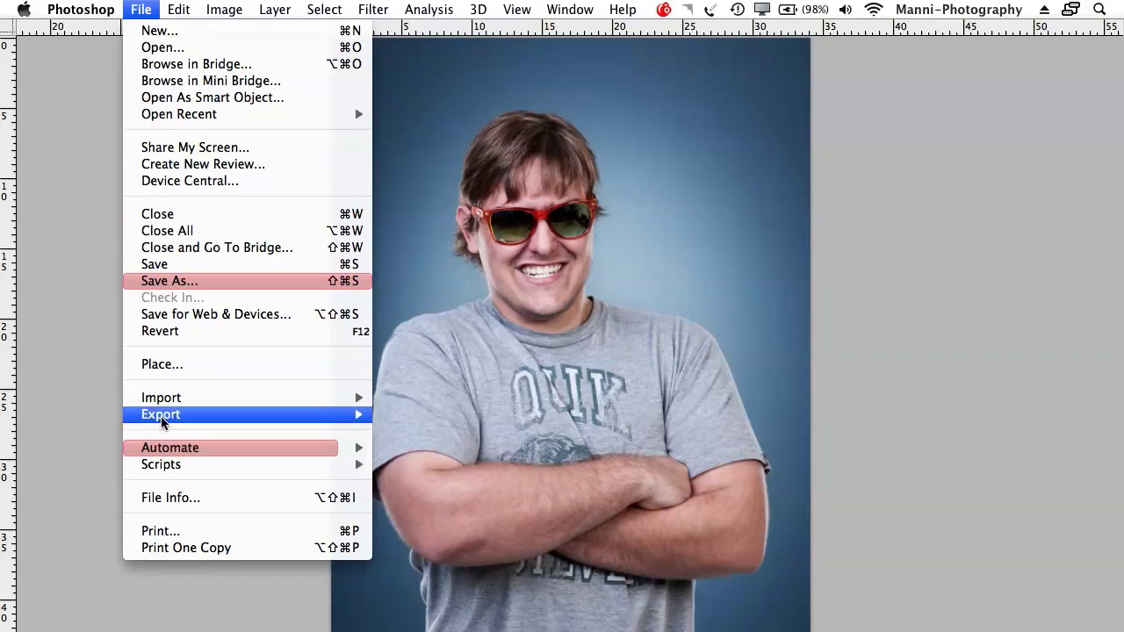
{"action": "mouse_move", "coordinate": [215, 5]}
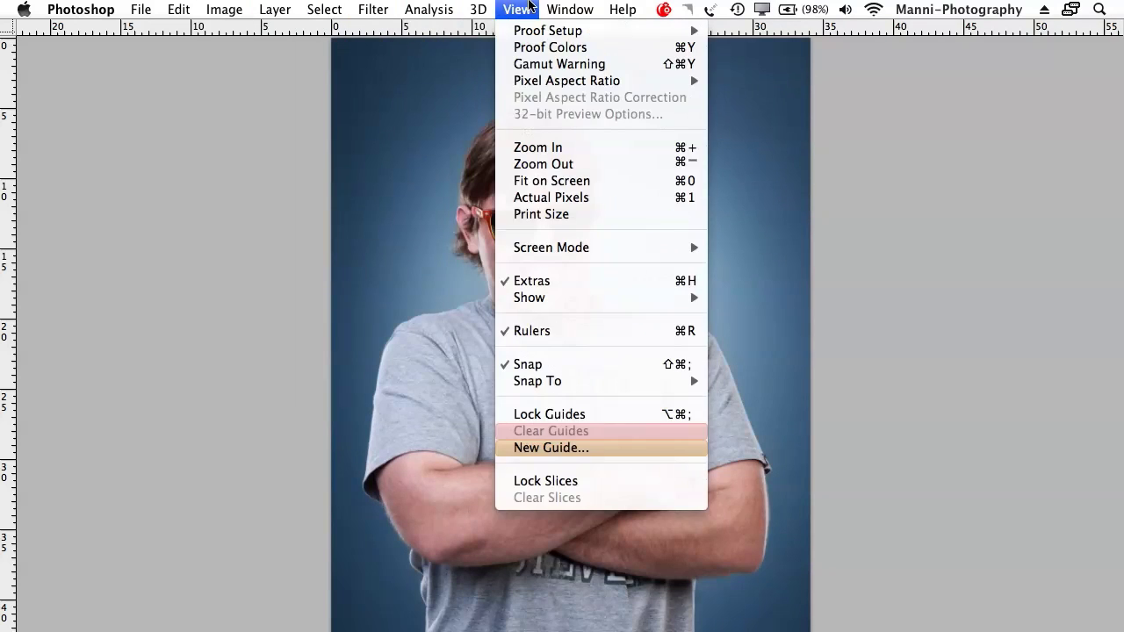
{"action": "left_click", "coordinate": [113, 92]}
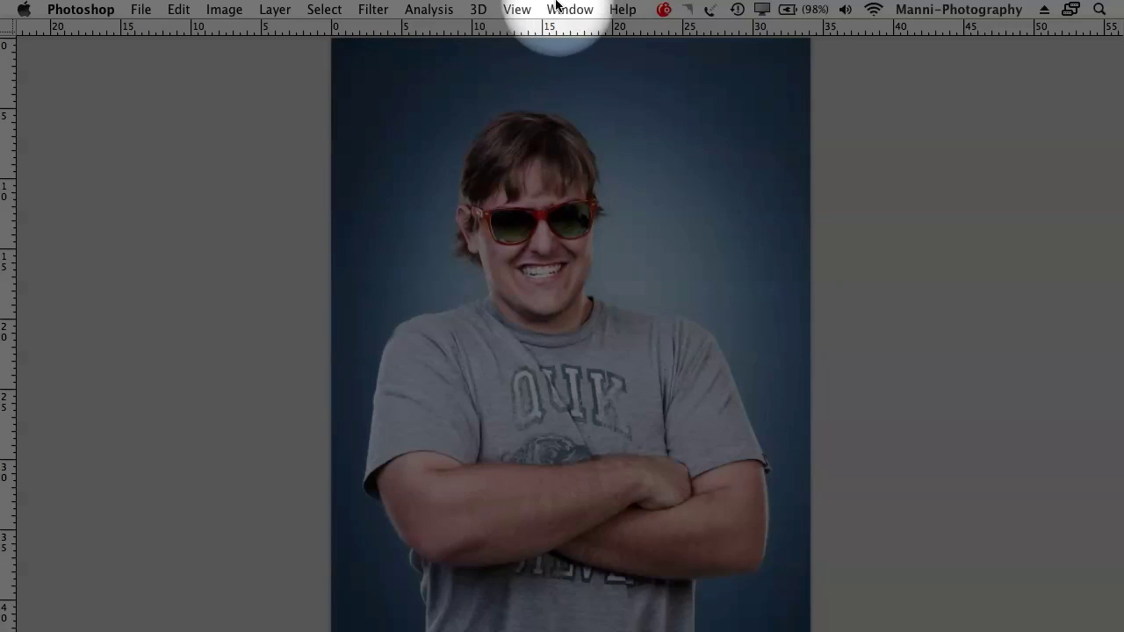
Show the Application Bar above the document.
{"action": "left_click", "coordinate": [569, 9]}
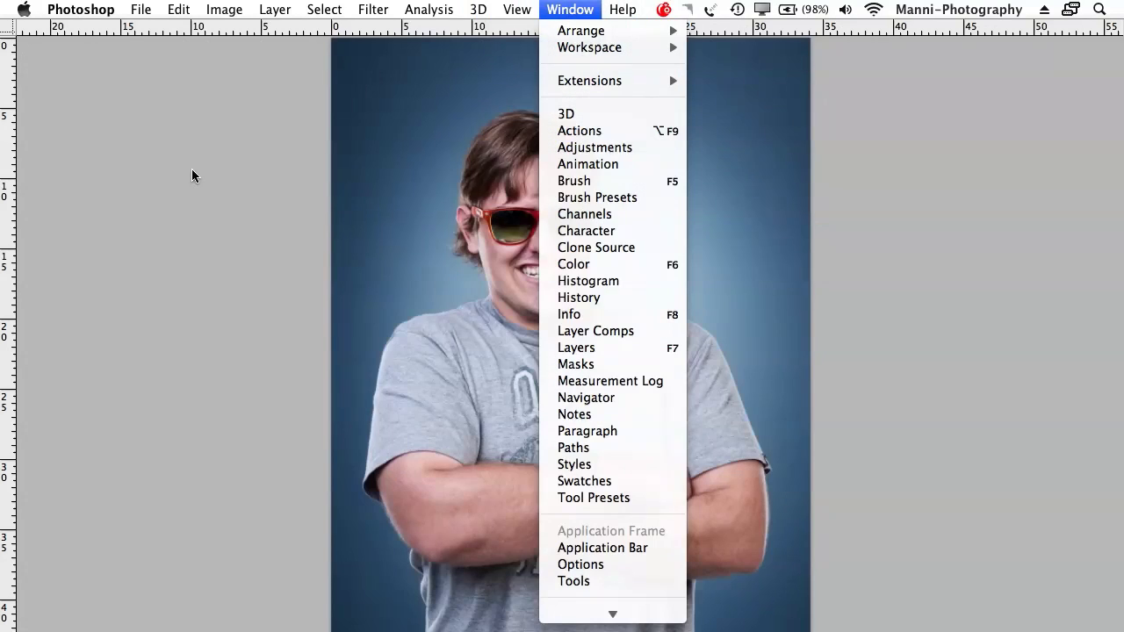
{"action": "left_click", "coordinate": [192, 171]}
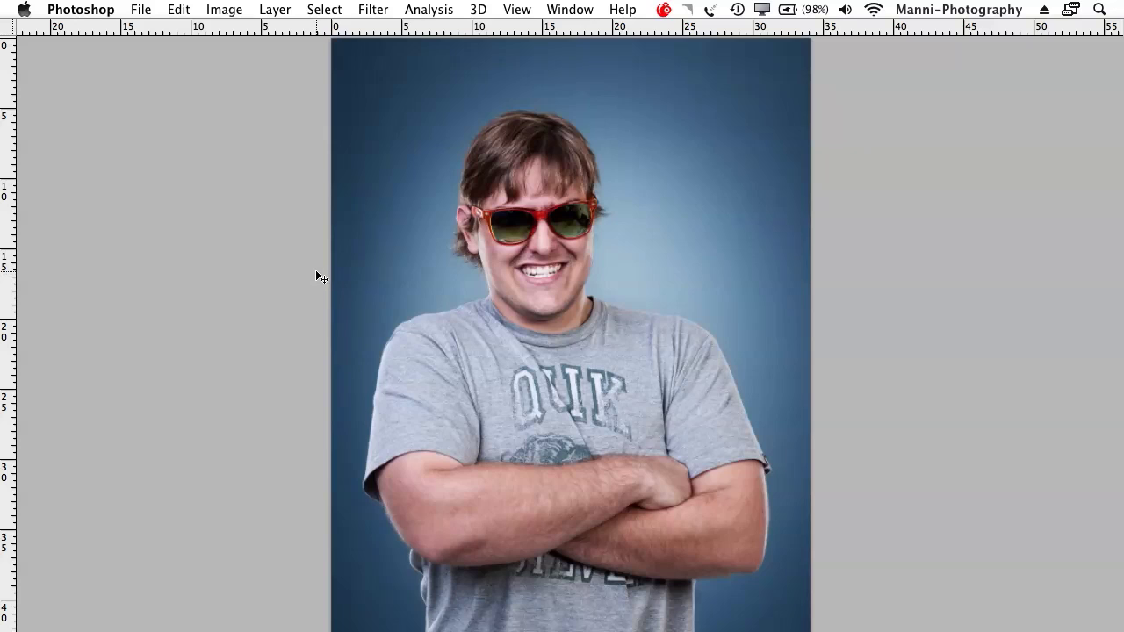
{"action": "left_click", "coordinate": [568, 7]}
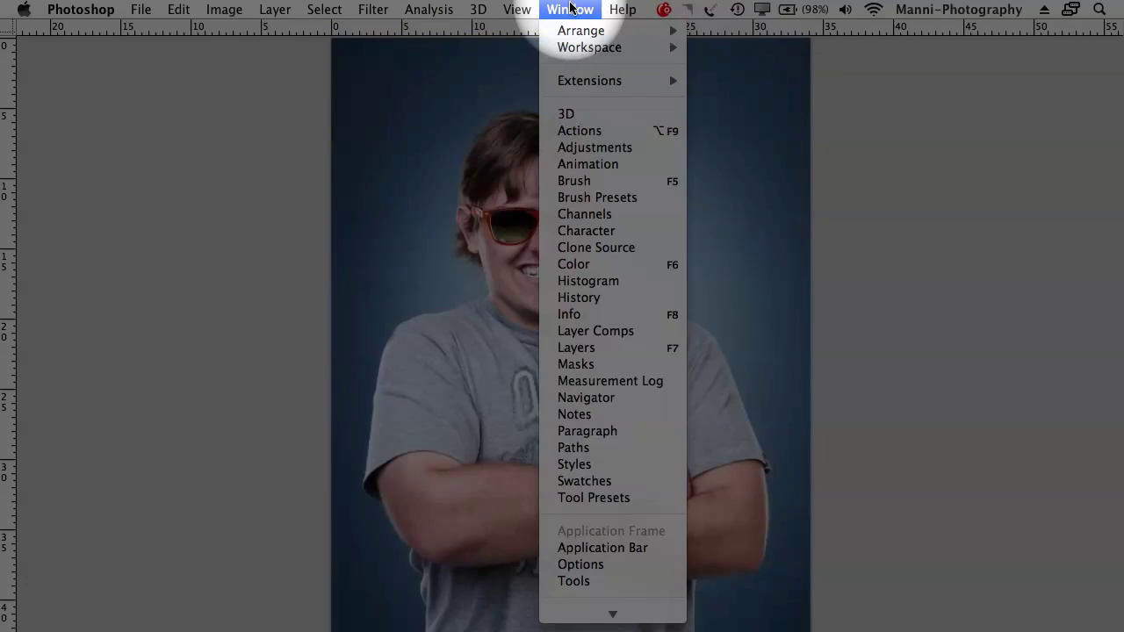
{"action": "left_click", "coordinate": [604, 548]}
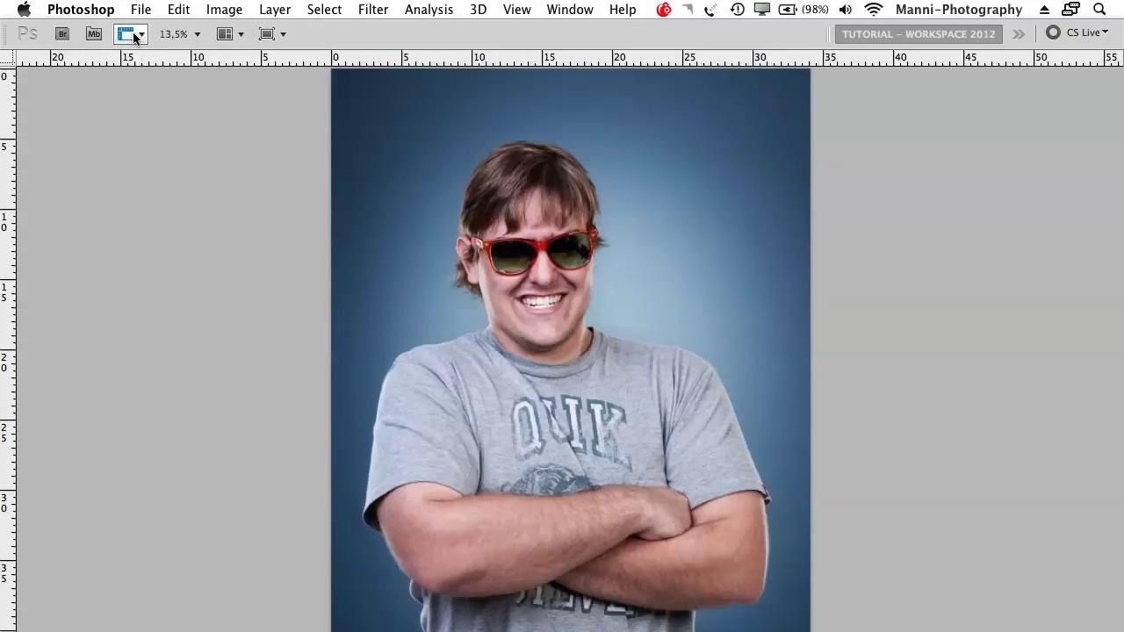
Hide the document rulers and turn them back on.
{"action": "left_click", "coordinate": [132, 35]}
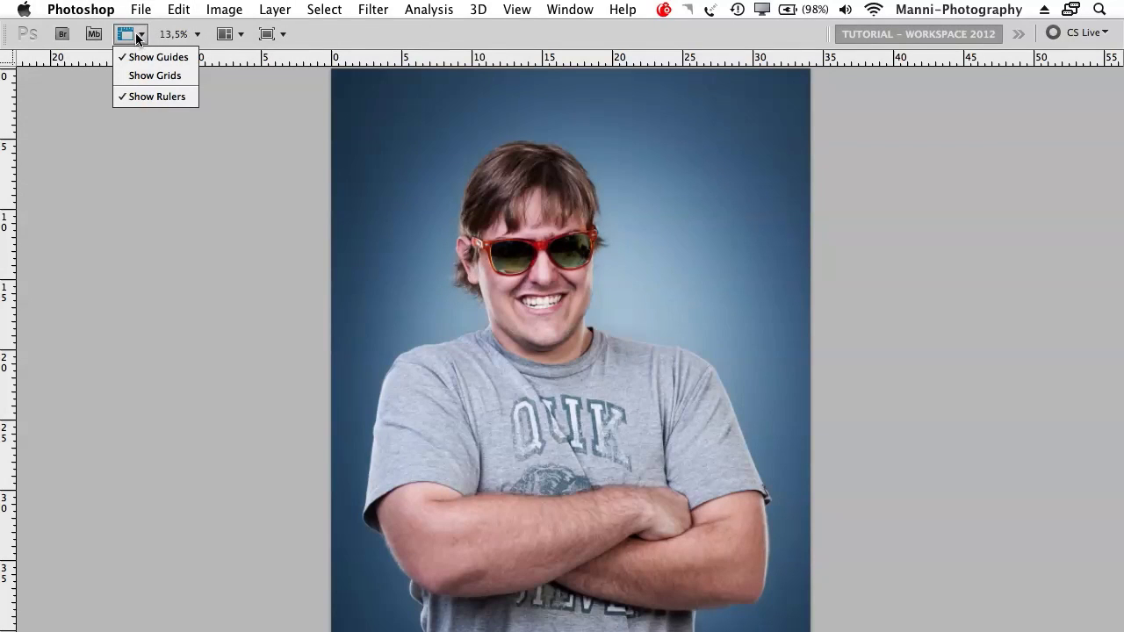
{"action": "left_click", "coordinate": [138, 98]}
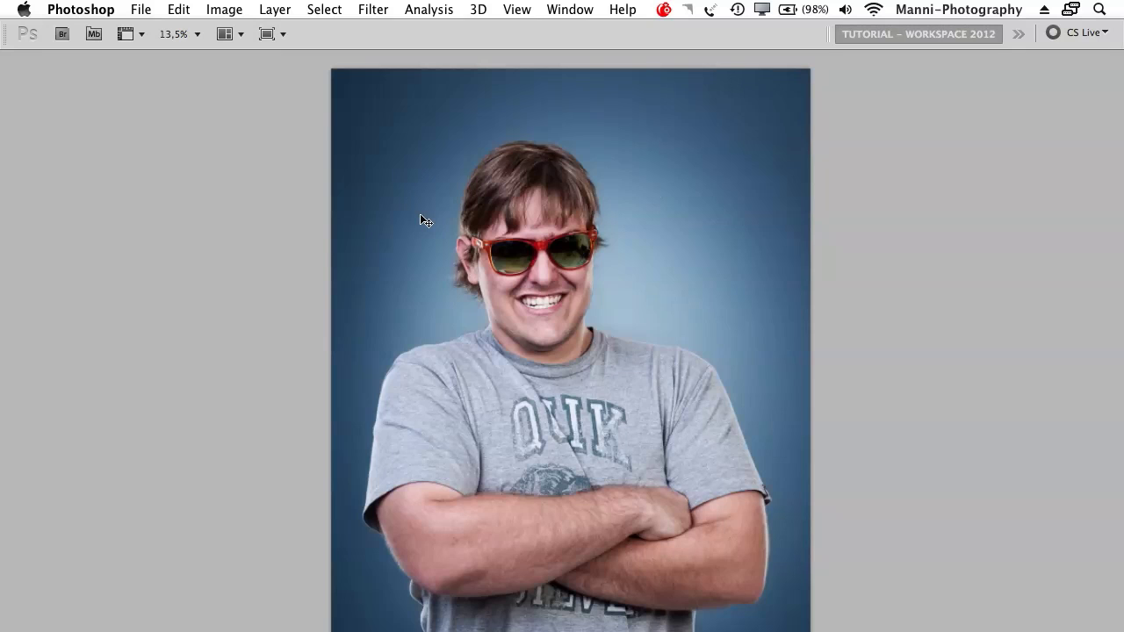
{"action": "left_click", "coordinate": [137, 35]}
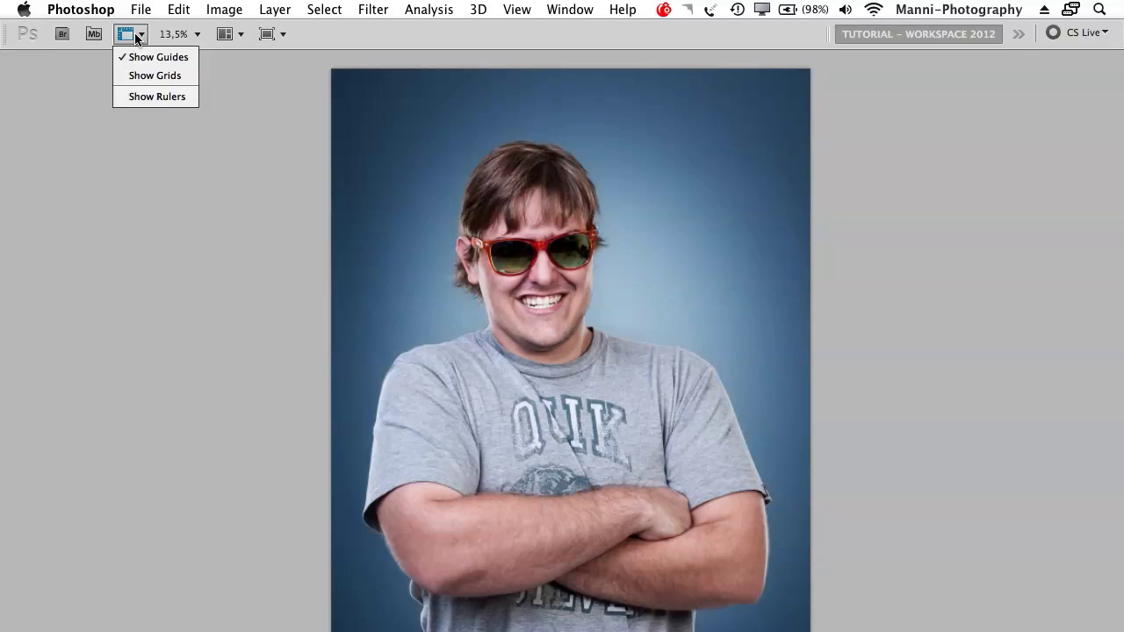
{"action": "left_click", "coordinate": [140, 97]}
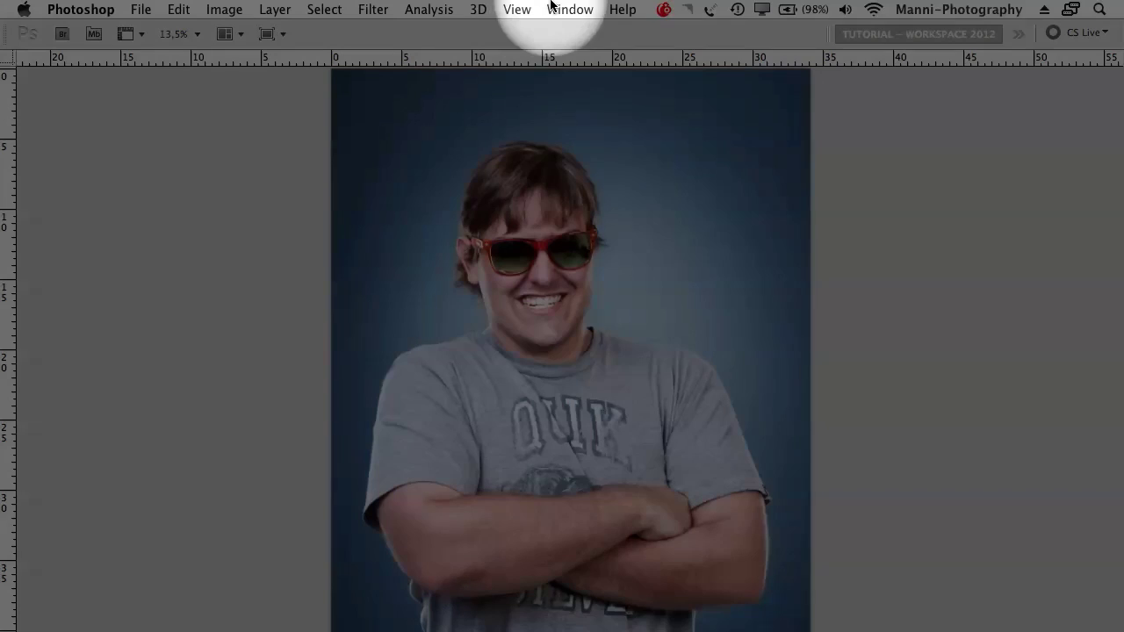
Show the Options bar and the Tools panel in the cleared workspace.
{"action": "left_click", "coordinate": [566, 9]}
{"action": "left_click", "coordinate": [573, 8]}
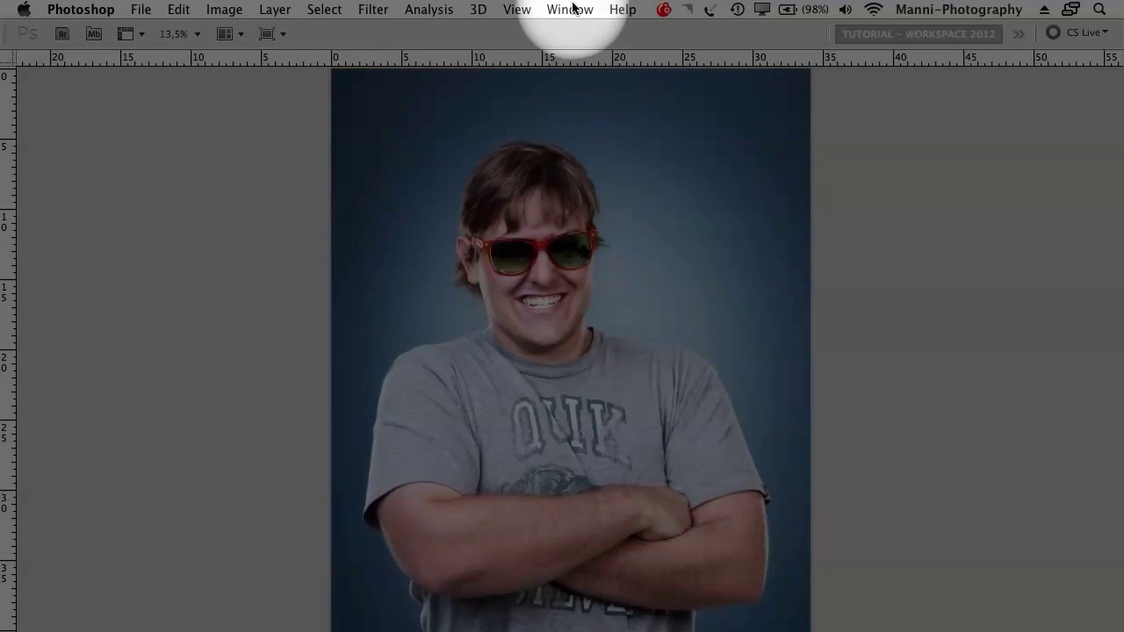
{"action": "left_click", "coordinate": [593, 8]}
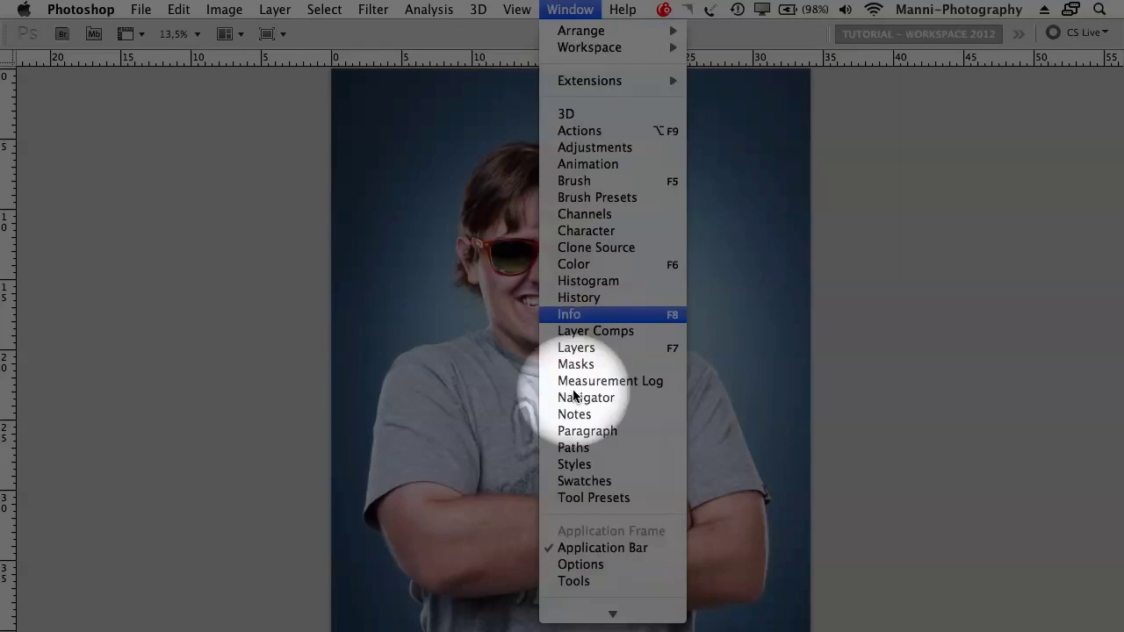
{"action": "left_click", "coordinate": [588, 567]}
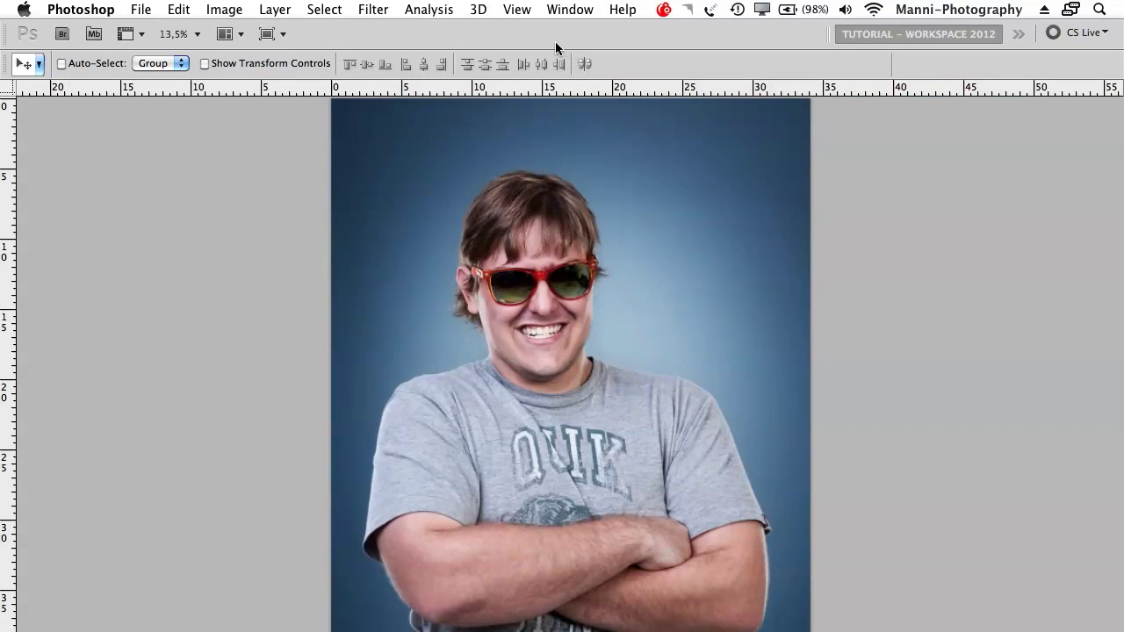
{"action": "left_click", "coordinate": [569, 9]}
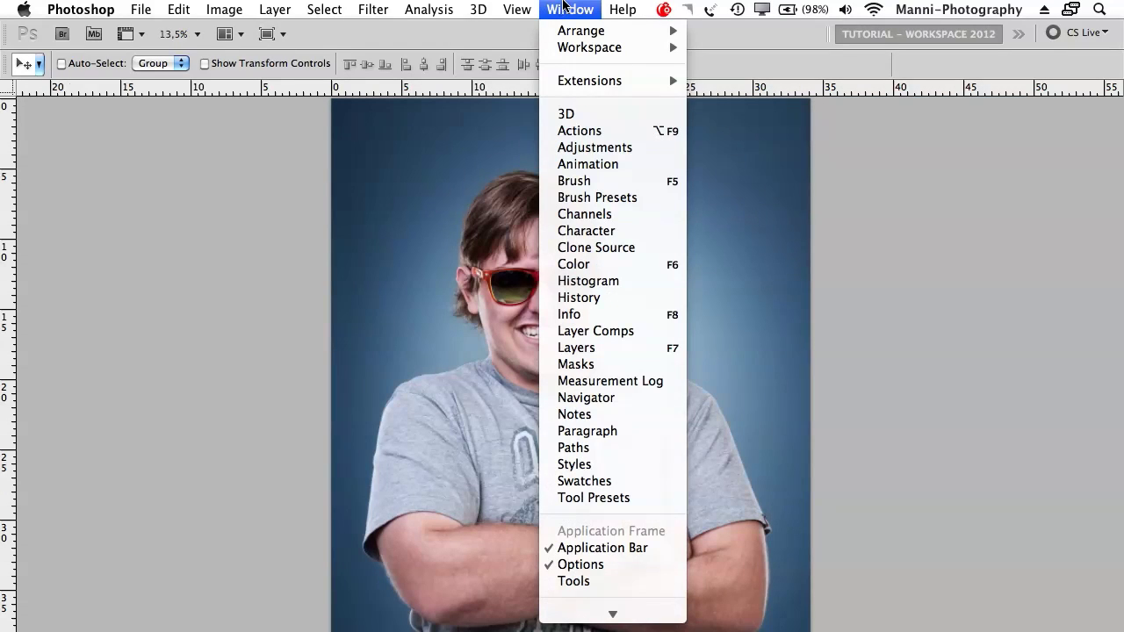
{"action": "left_click", "coordinate": [593, 581]}
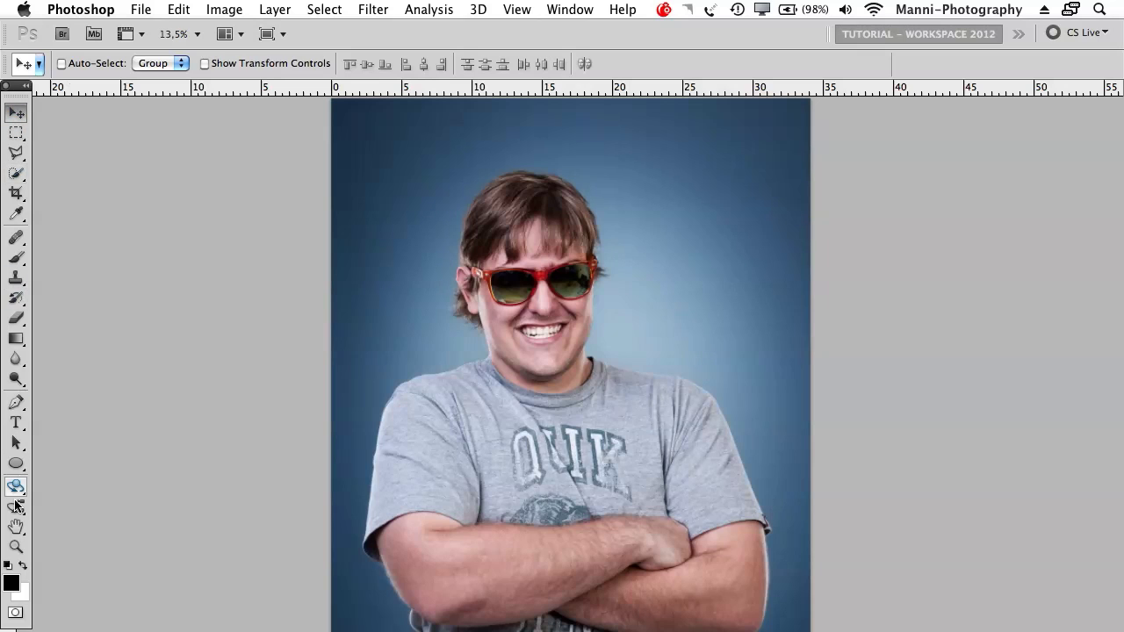
Float the Tools panel and switch through the Polygonal Lasso, Crop, Brush, Clone Stamp, Eraser and Dodge tools to compare their options.
{"action": "left_click_drag", "start_coordinate": [21, 86], "coordinate": [87, 89]}
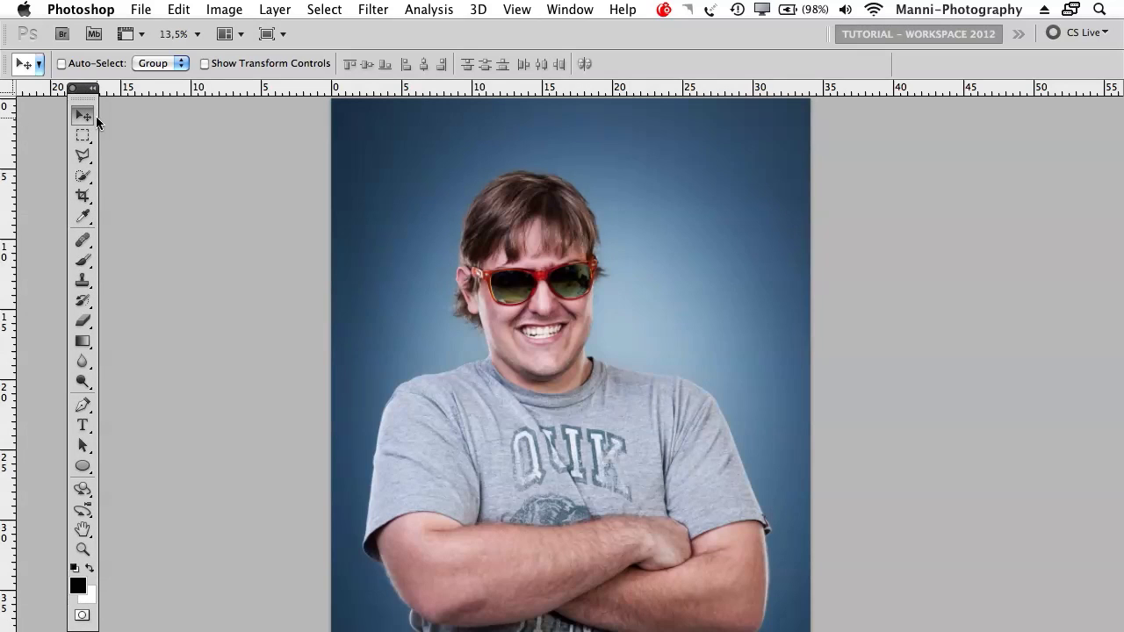
{"action": "left_click", "coordinate": [85, 157]}
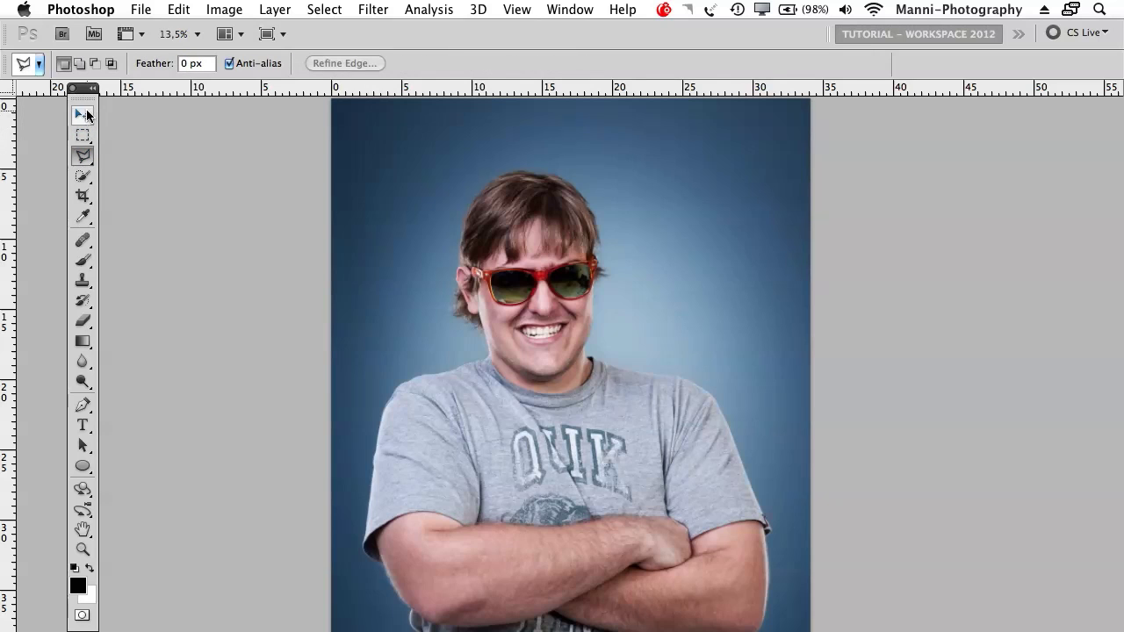
{"action": "left_click", "coordinate": [82, 195]}
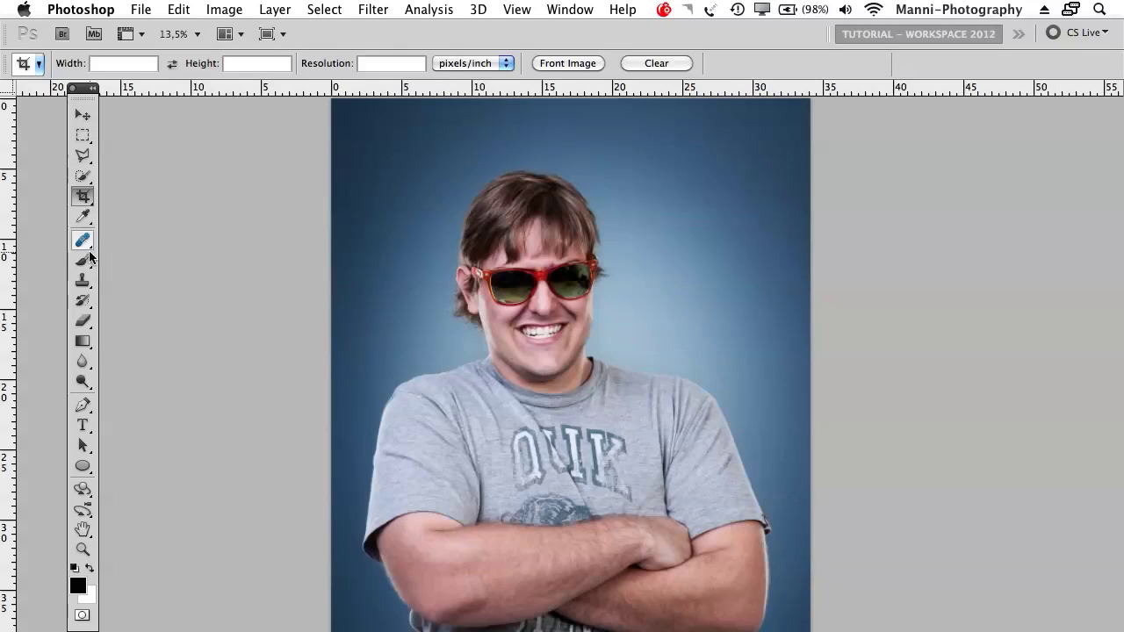
{"action": "left_click", "coordinate": [83, 259]}
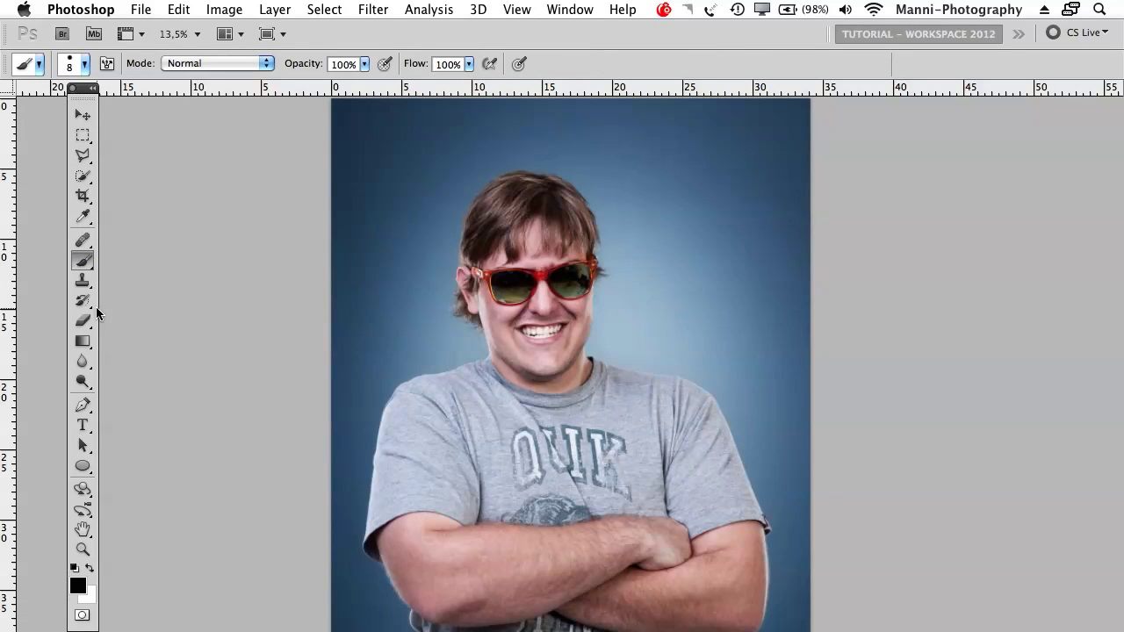
{"action": "left_click", "coordinate": [83, 280]}
{"action": "left_click", "coordinate": [83, 321]}
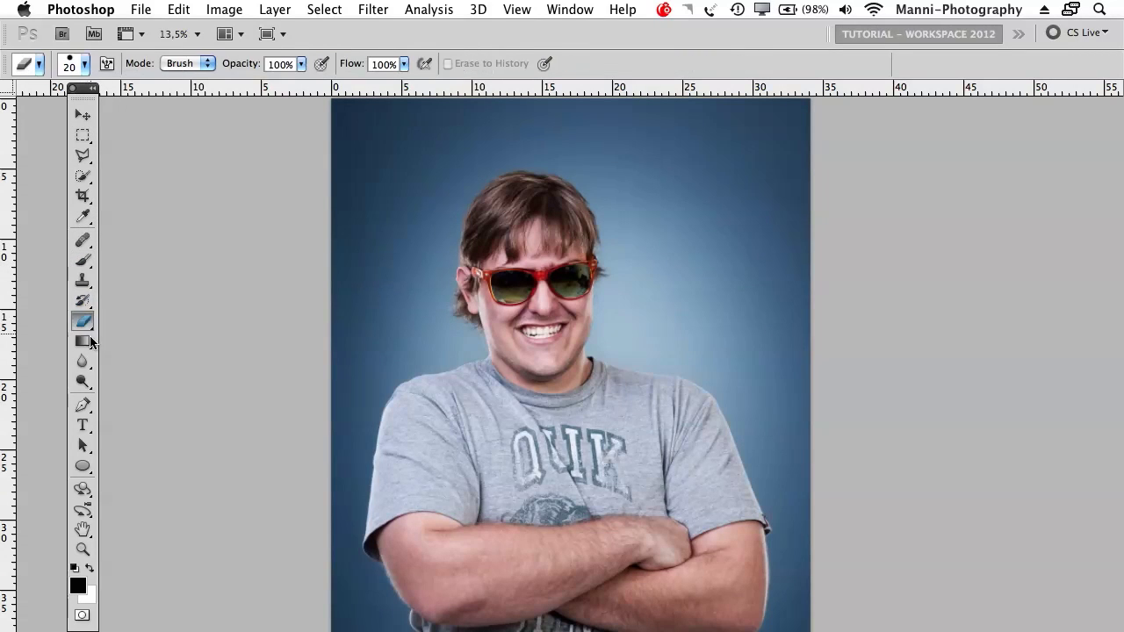
{"action": "left_click", "coordinate": [82, 381]}
Switch back through the Clone Stamp, Crop, Polygonal Lasso and Brush tools to the Move tool, and return the Tools panel to the window edge.
{"action": "left_click", "coordinate": [82, 279]}
{"action": "left_click", "coordinate": [82, 195]}
{"action": "left_click", "coordinate": [82, 155]}
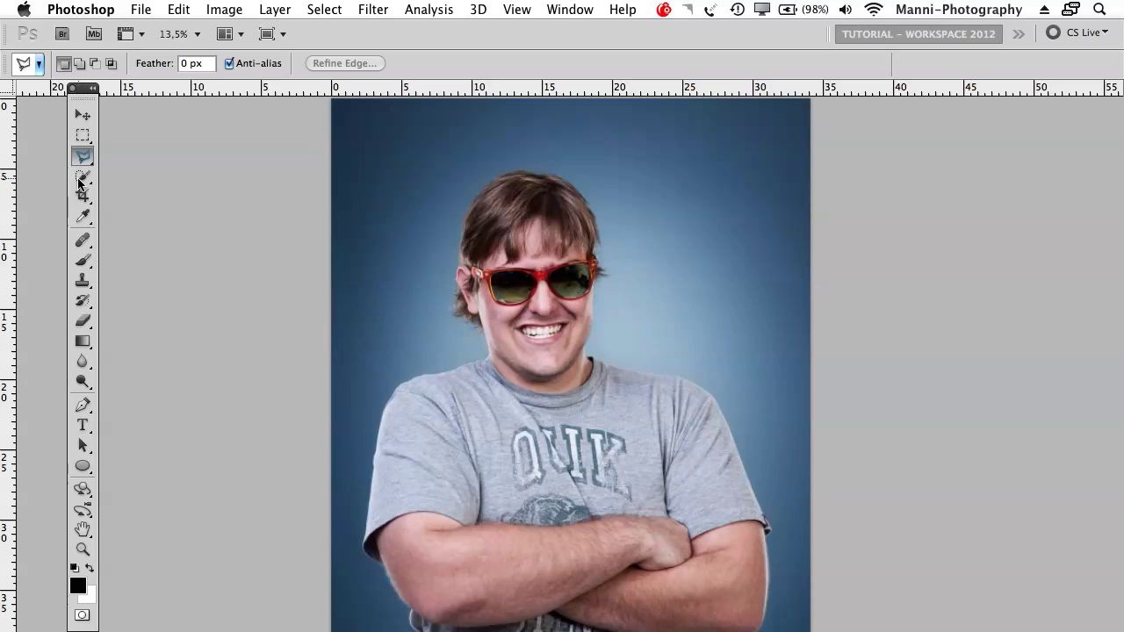
{"action": "left_click", "coordinate": [83, 259]}
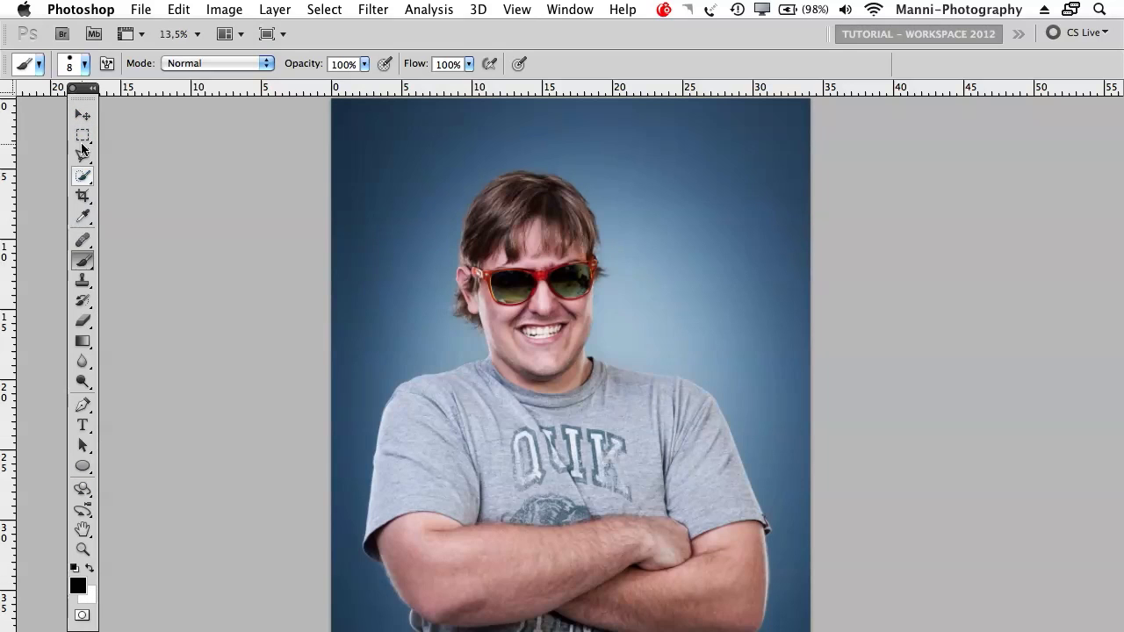
{"action": "key", "text": "v"}
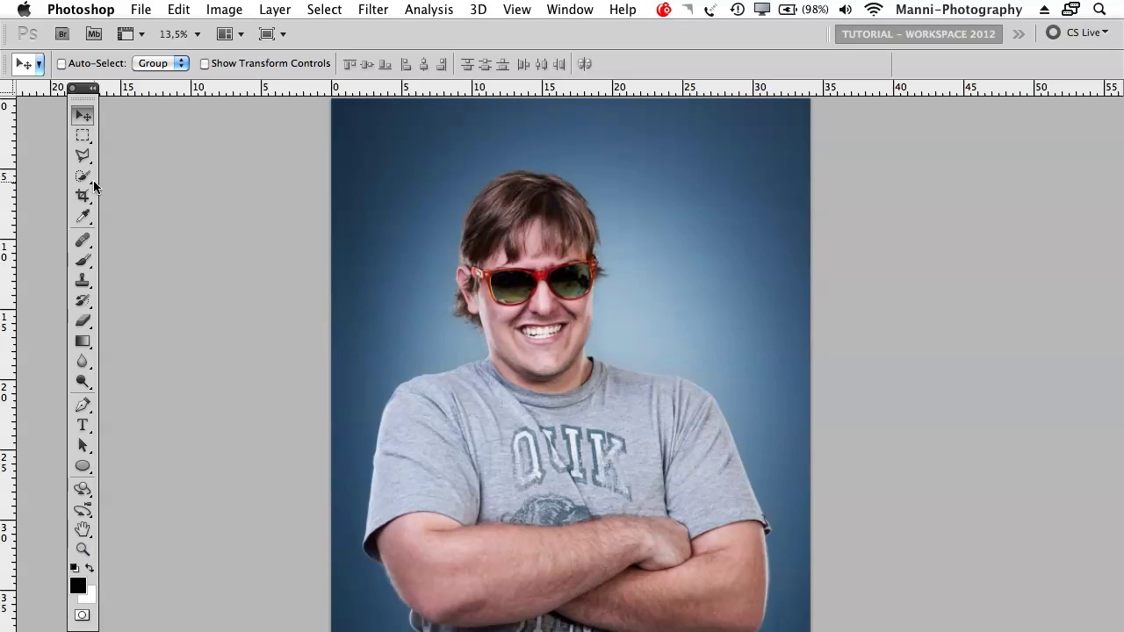
{"action": "left_click_drag", "start_coordinate": [85, 93], "coordinate": [25, 93]}
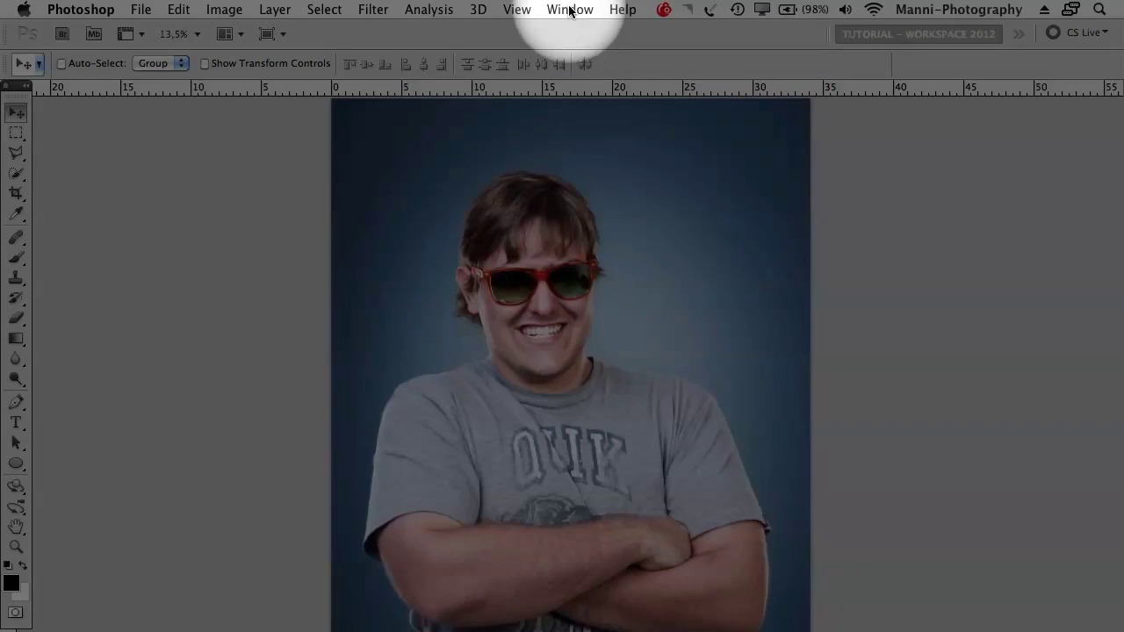
Show the Actions panel with its panel group and move the whole group over the middle of the image.
{"action": "left_click", "coordinate": [570, 10]}
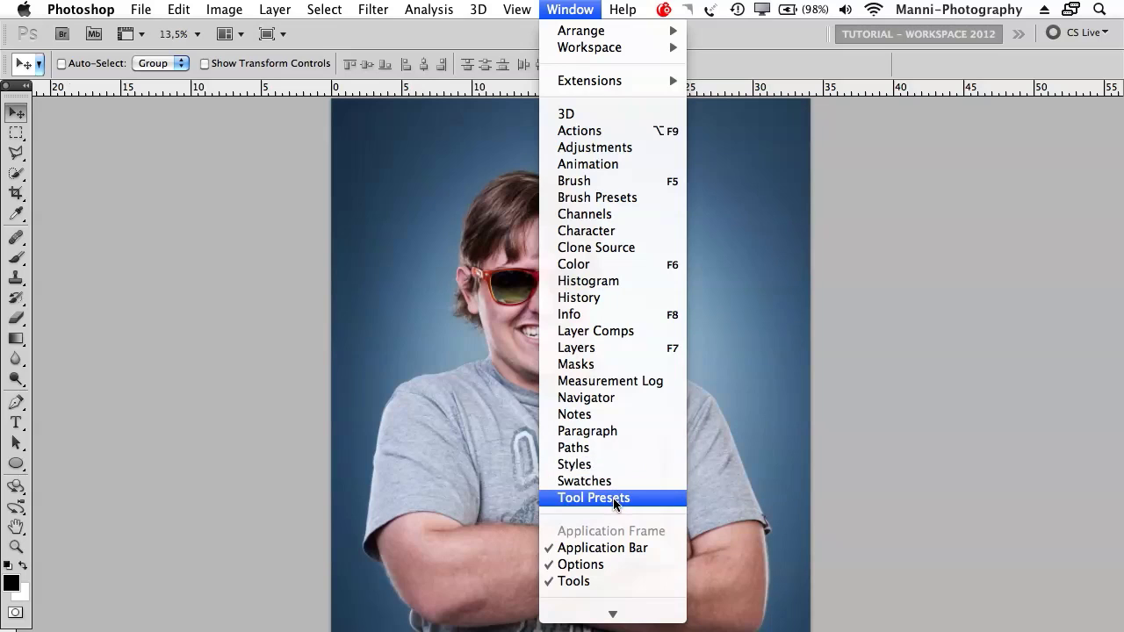
{"action": "left_click", "coordinate": [580, 131]}
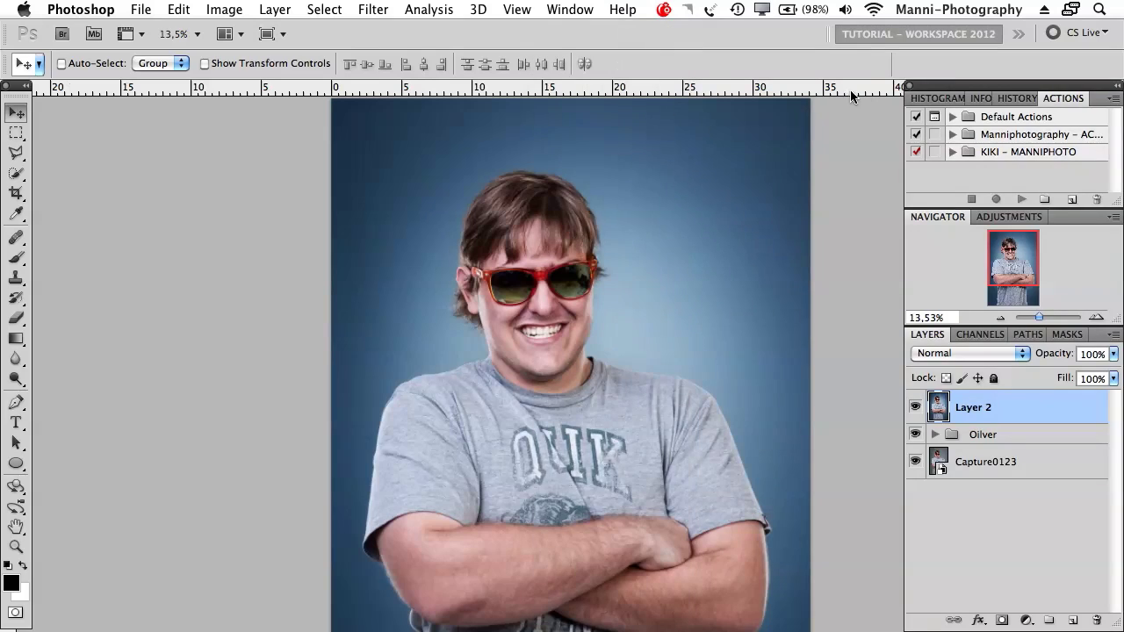
{"action": "left_click_drag", "start_coordinate": [967, 85], "coordinate": [522, 81]}
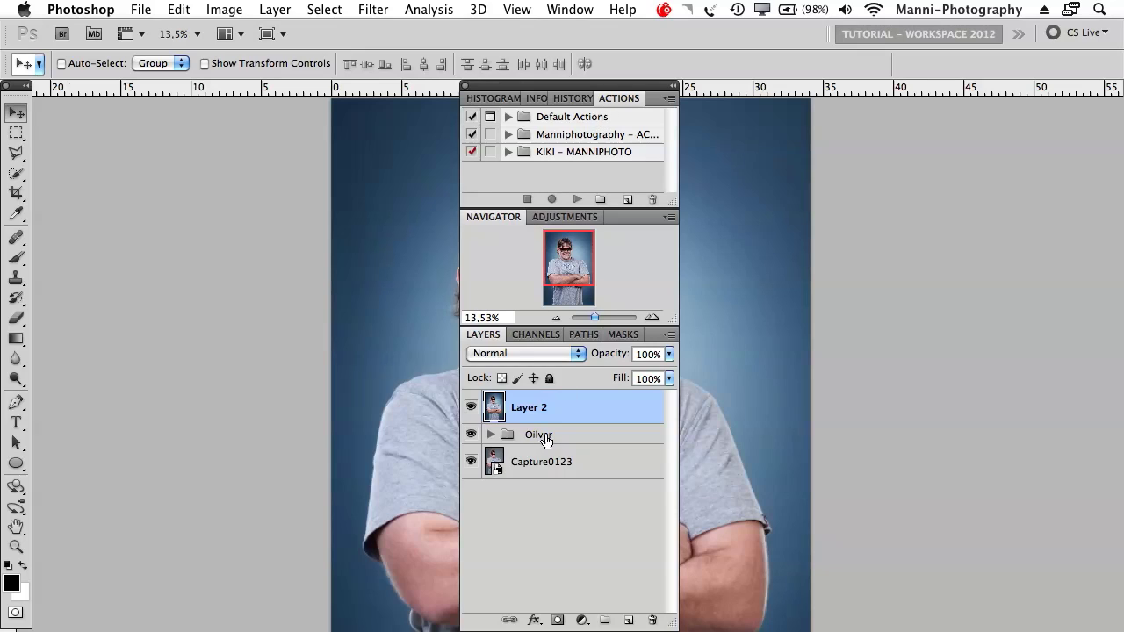
Detach the Actions, History, Info, Histogram and Navigator panels as separate floating windows, and group Actions with History.
{"action": "left_click_drag", "start_coordinate": [618, 99], "coordinate": [194, 148]}
{"action": "left_click_drag", "start_coordinate": [586, 98], "coordinate": [218, 322]}
{"action": "left_click_drag", "start_coordinate": [525, 105], "coordinate": [846, 130]}
{"action": "left_click_drag", "start_coordinate": [483, 104], "coordinate": [753, 195]}
{"action": "left_click_drag", "start_coordinate": [837, 235], "coordinate": [821, 239]}
{"action": "left_click_drag", "start_coordinate": [502, 101], "coordinate": [842, 491]}
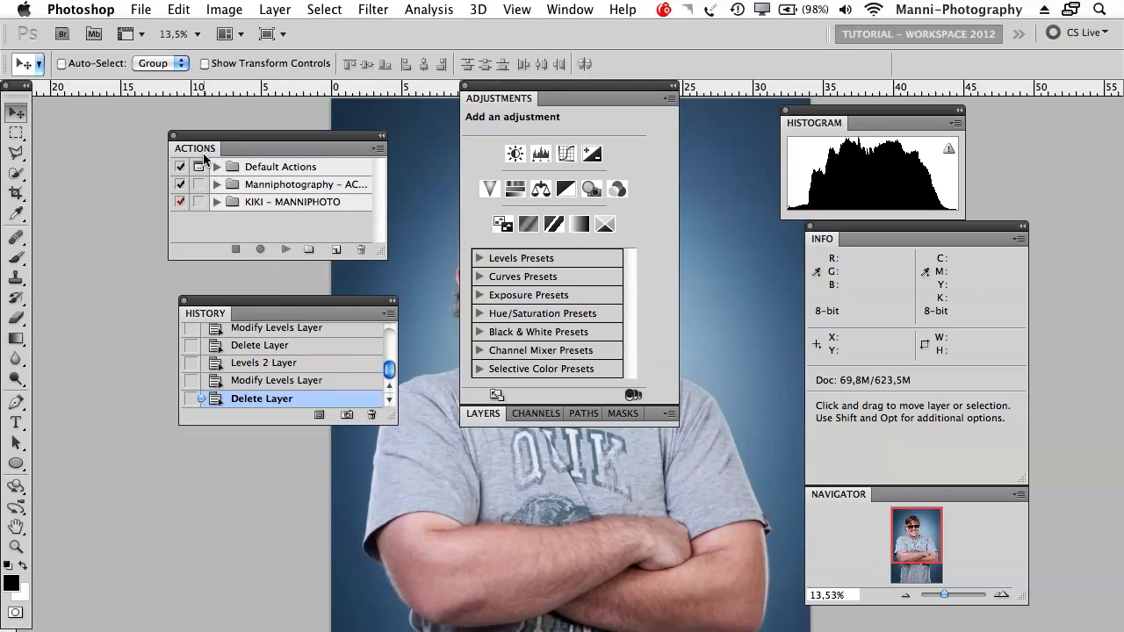
{"action": "left_click_drag", "start_coordinate": [202, 150], "coordinate": [267, 316]}
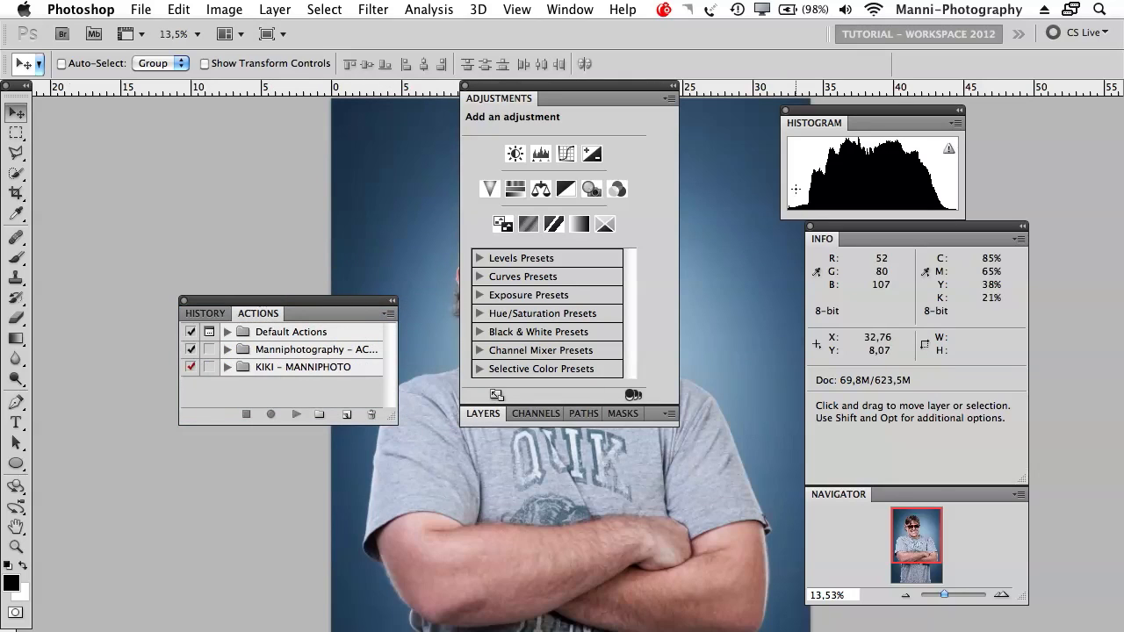
Add the Histogram and Info panels to the History and Actions group, and move the group higher beside the subject's head.
{"action": "left_click_drag", "start_coordinate": [806, 124], "coordinate": [294, 314]}
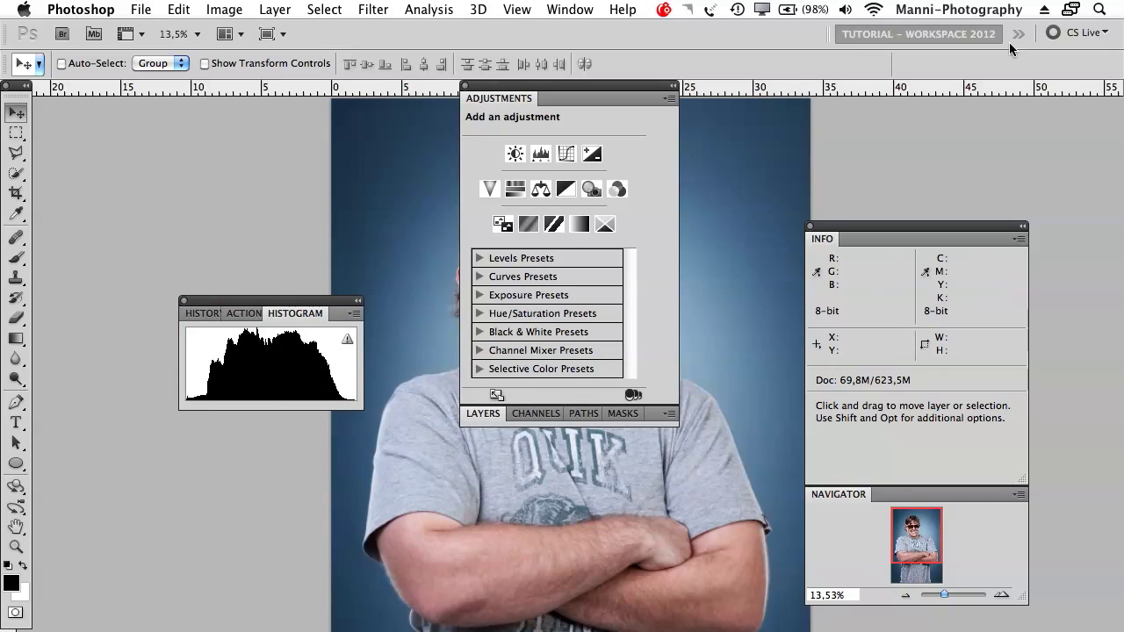
{"action": "left_click_drag", "start_coordinate": [828, 252], "coordinate": [301, 304]}
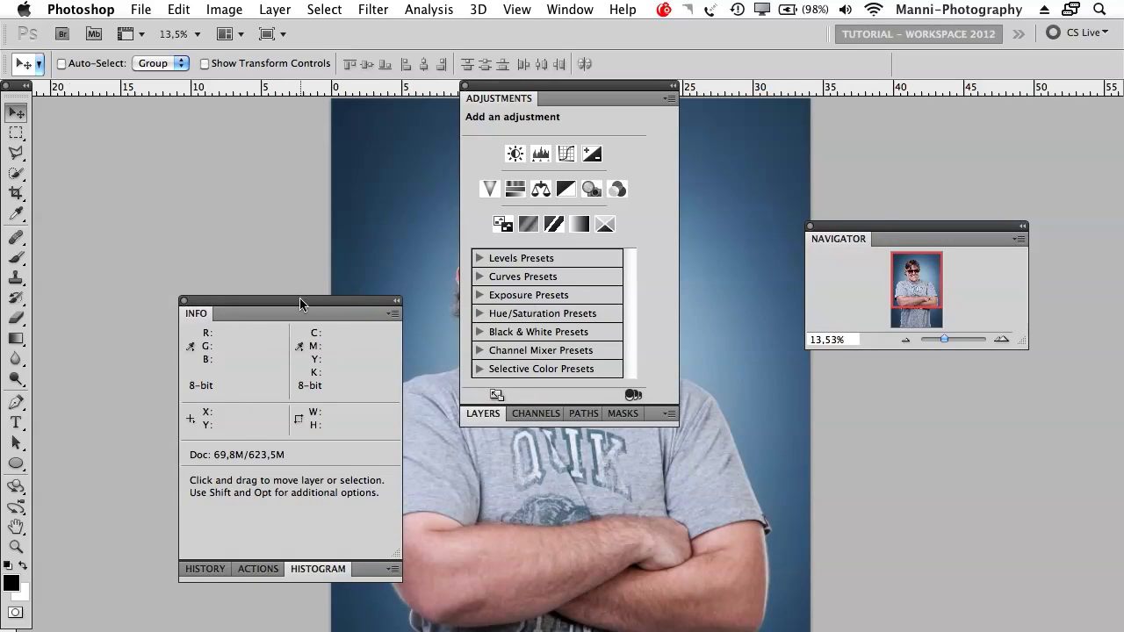
{"action": "left_click_drag", "start_coordinate": [193, 323], "coordinate": [357, 570]}
{"action": "left_click_drag", "start_coordinate": [360, 313], "coordinate": [366, 122]}
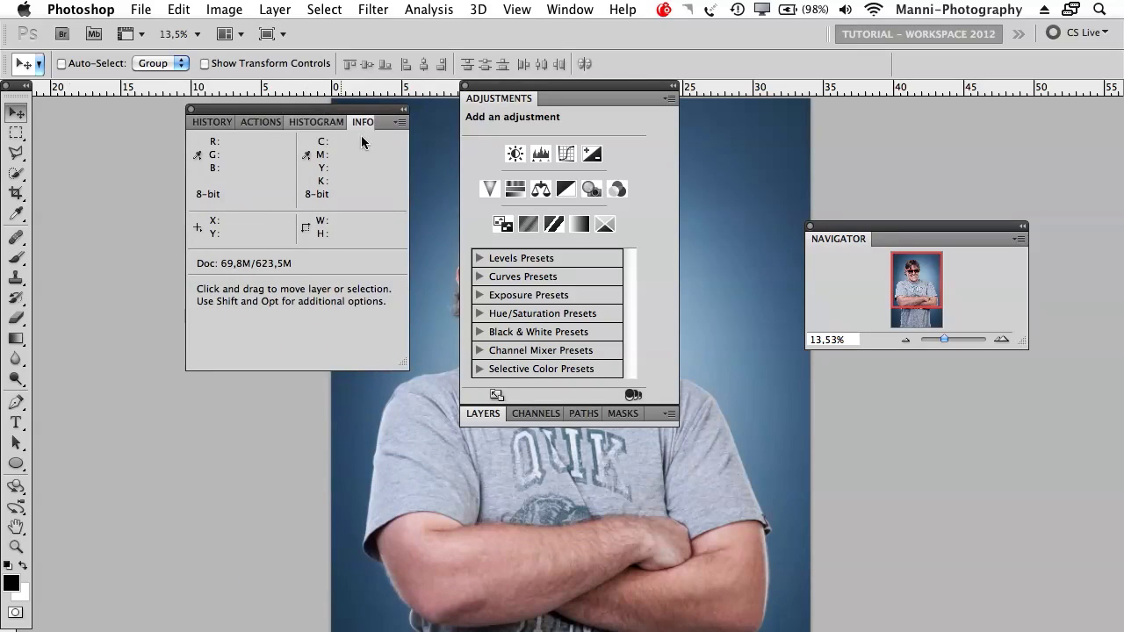
Group Adjustments with Navigator, attach the Layers group below them, and dock this stack beneath the History group with Navigator in front.
{"action": "left_click_drag", "start_coordinate": [496, 101], "coordinate": [878, 235]}
{"action": "left_click_drag", "start_coordinate": [509, 86], "coordinate": [855, 551]}
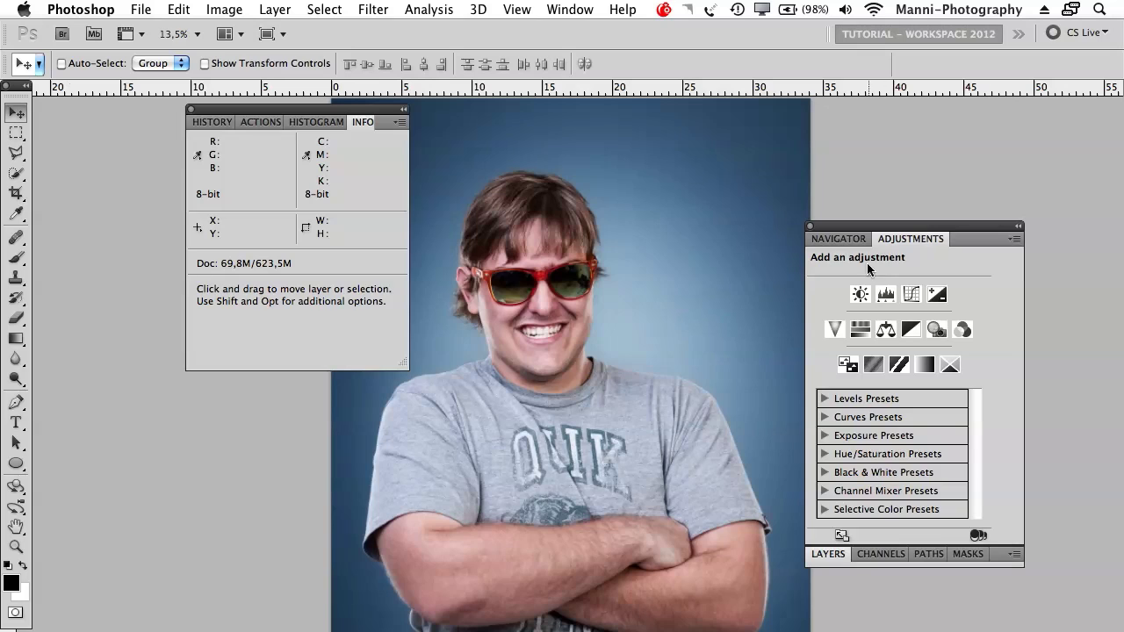
{"action": "left_click", "coordinate": [860, 238]}
{"action": "left_click_drag", "start_coordinate": [883, 232], "coordinate": [268, 378]}
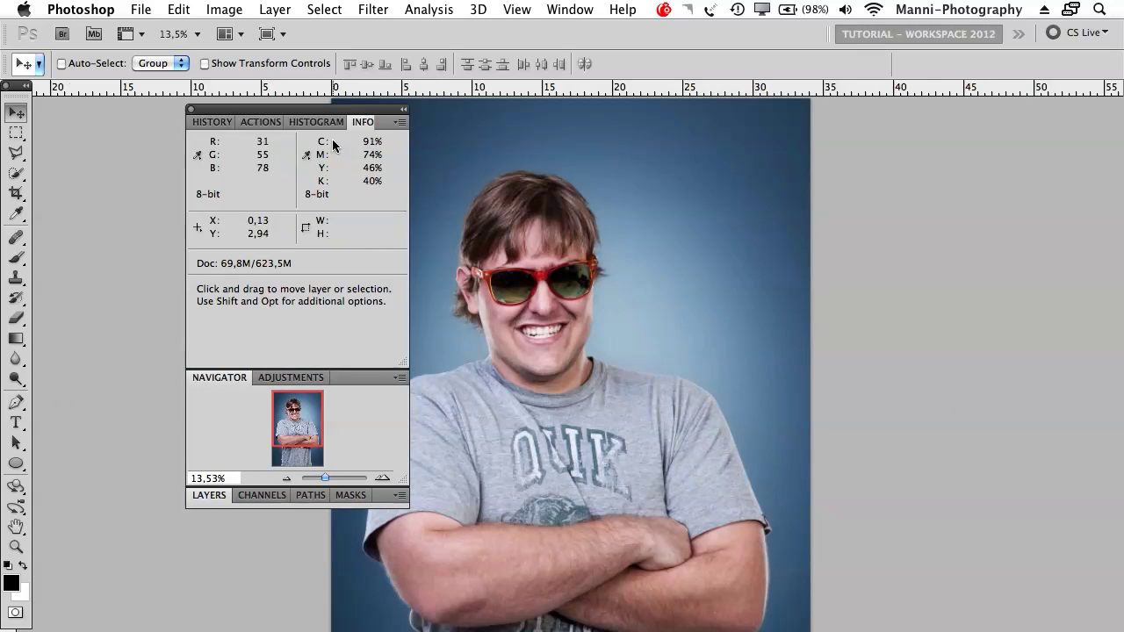
Bring History to the front, move the whole panel stack to the other side of the subject, and expand the Layers panel.
{"action": "left_click", "coordinate": [267, 121]}
{"action": "left_click_drag", "start_coordinate": [268, 121], "coordinate": [758, 103]}
{"action": "left_click", "coordinate": [638, 121]}
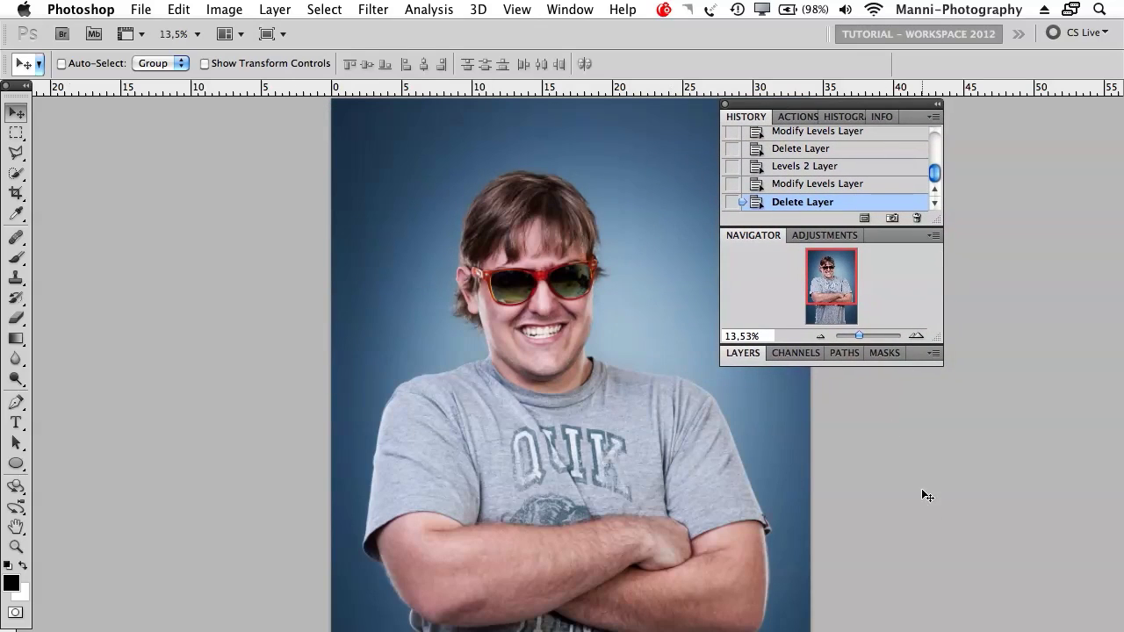
{"action": "left_click", "coordinate": [746, 354]}
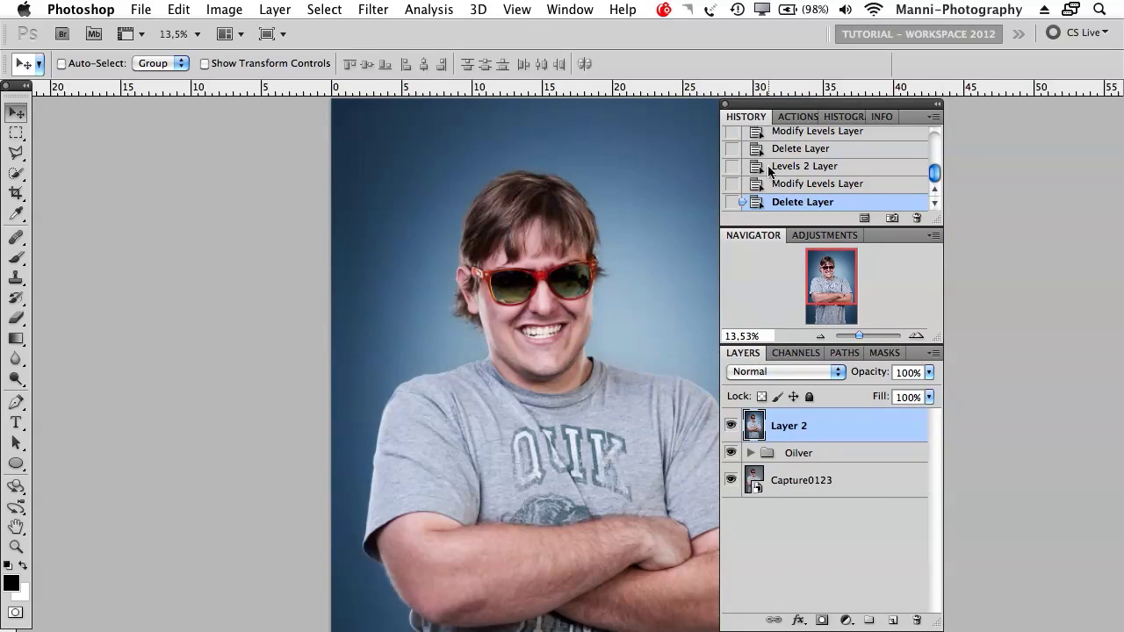
Shorten the Layers panel and move the whole panel stack off the image to the window edge.
{"action": "left_click_drag", "start_coordinate": [939, 625], "coordinate": [940, 629]}
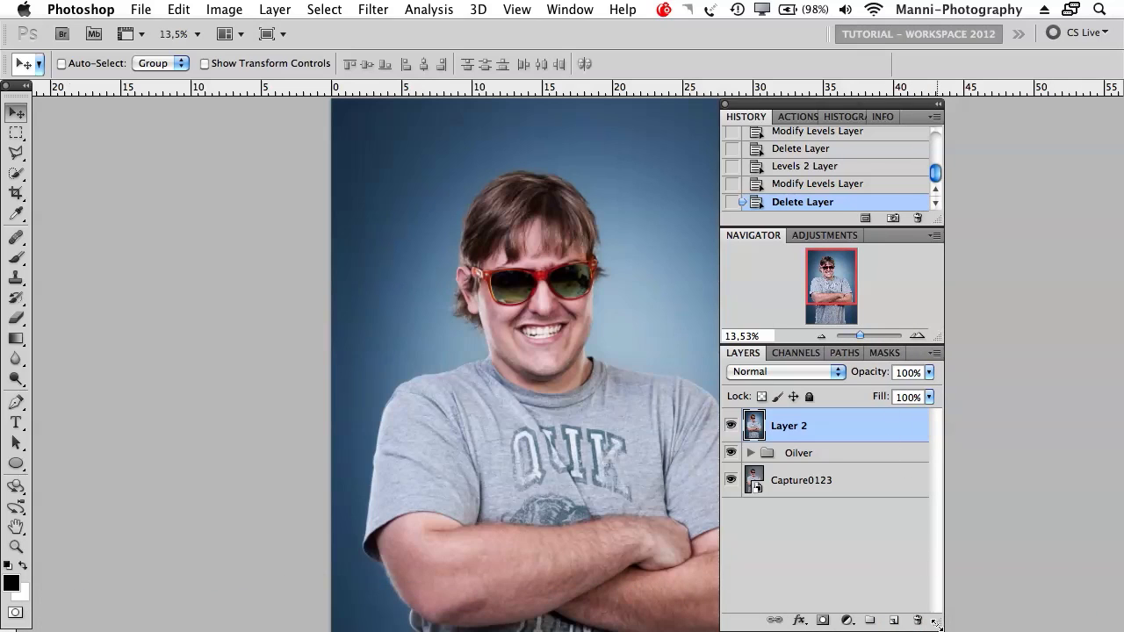
{"action": "left_click_drag", "start_coordinate": [936, 623], "coordinate": [936, 560]}
{"action": "left_click_drag", "start_coordinate": [808, 105], "coordinate": [991, 105]}
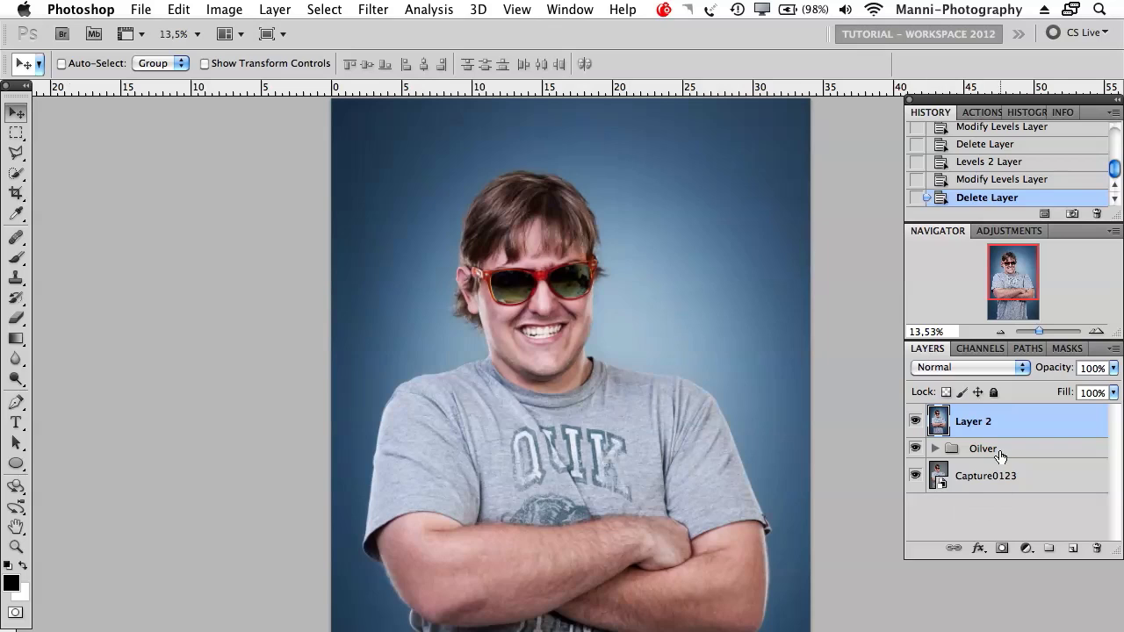
Show the Animation panel with Measurement Log, float it over the image, and hide it again.
{"action": "left_click", "coordinate": [478, 9]}
{"action": "mouse_move", "coordinate": [557, 4]}
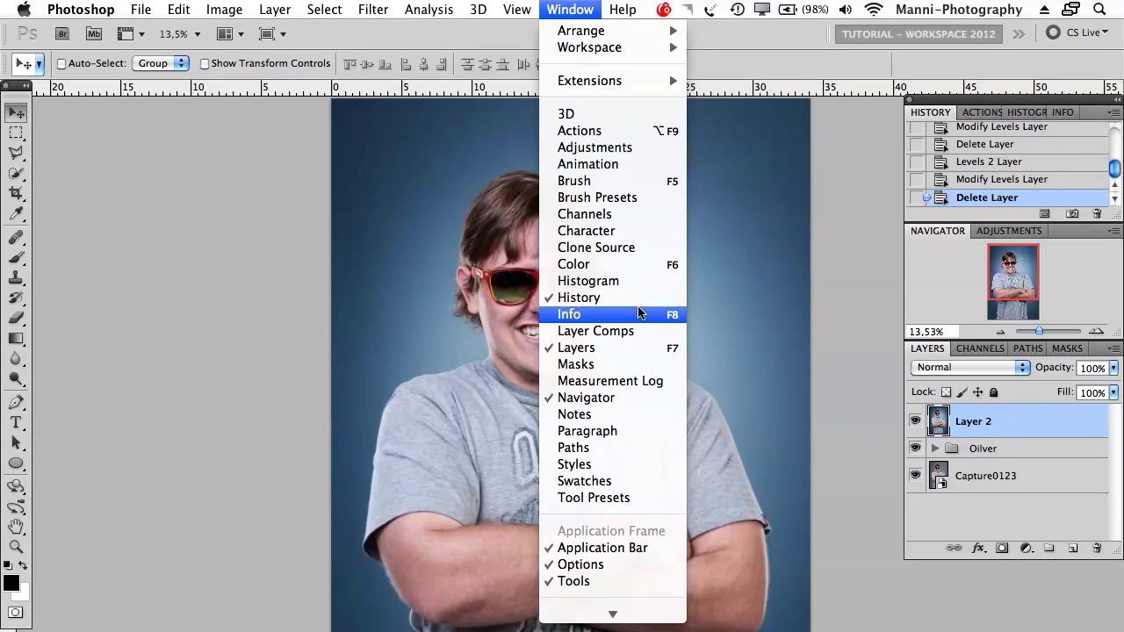
{"action": "left_click", "coordinate": [592, 168]}
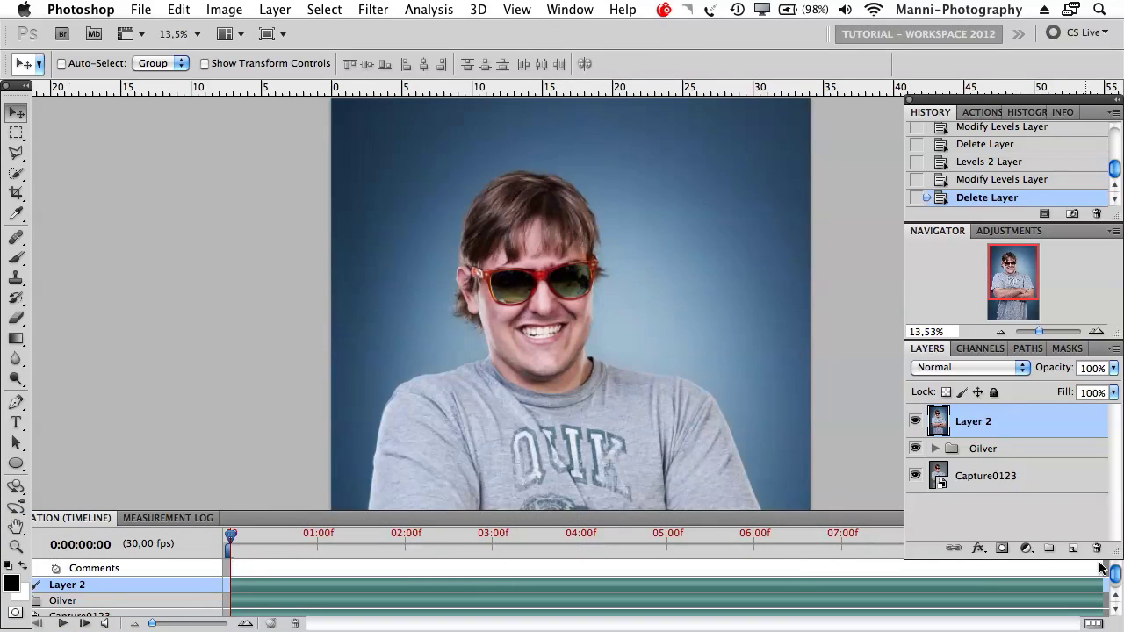
{"action": "left_click_drag", "start_coordinate": [876, 517], "coordinate": [999, 173]}
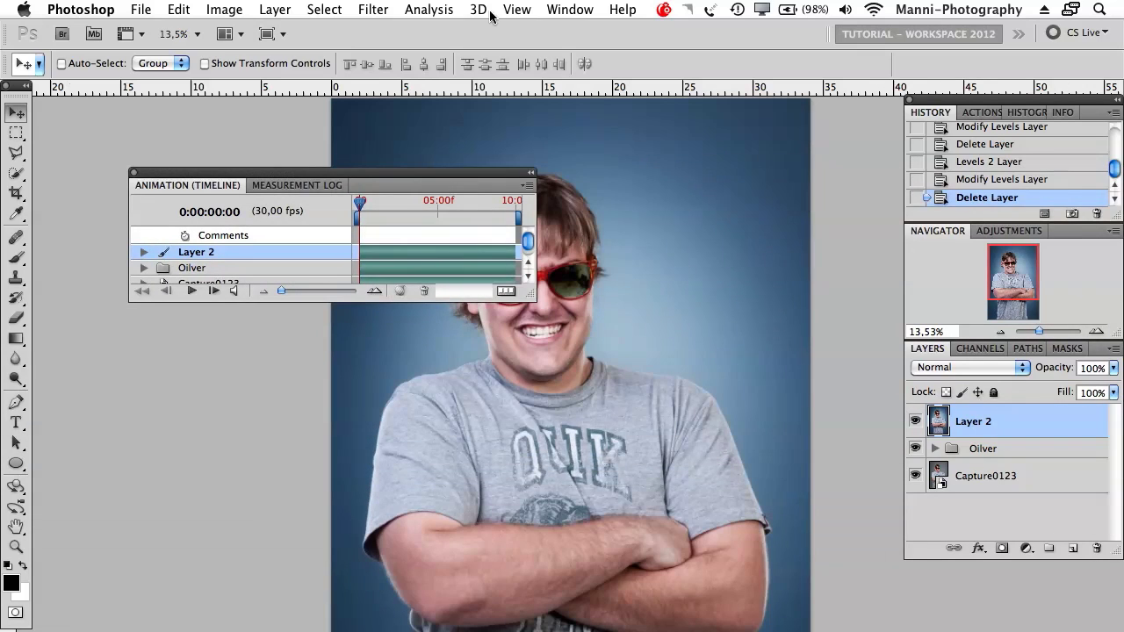
{"action": "left_click", "coordinate": [569, 8]}
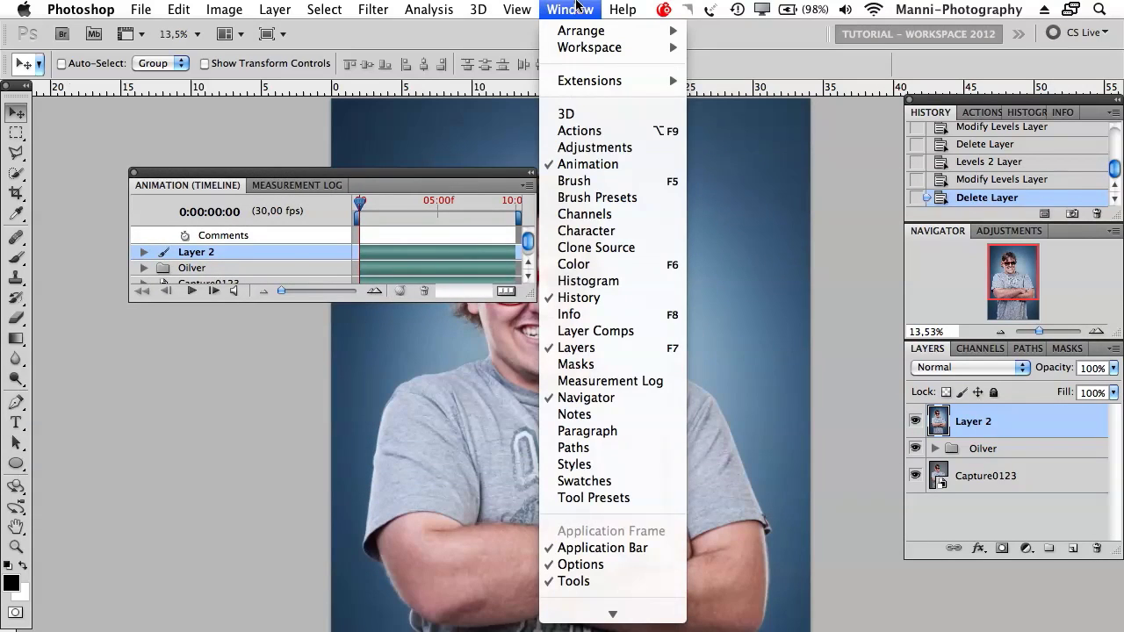
{"action": "left_click", "coordinate": [575, 167]}
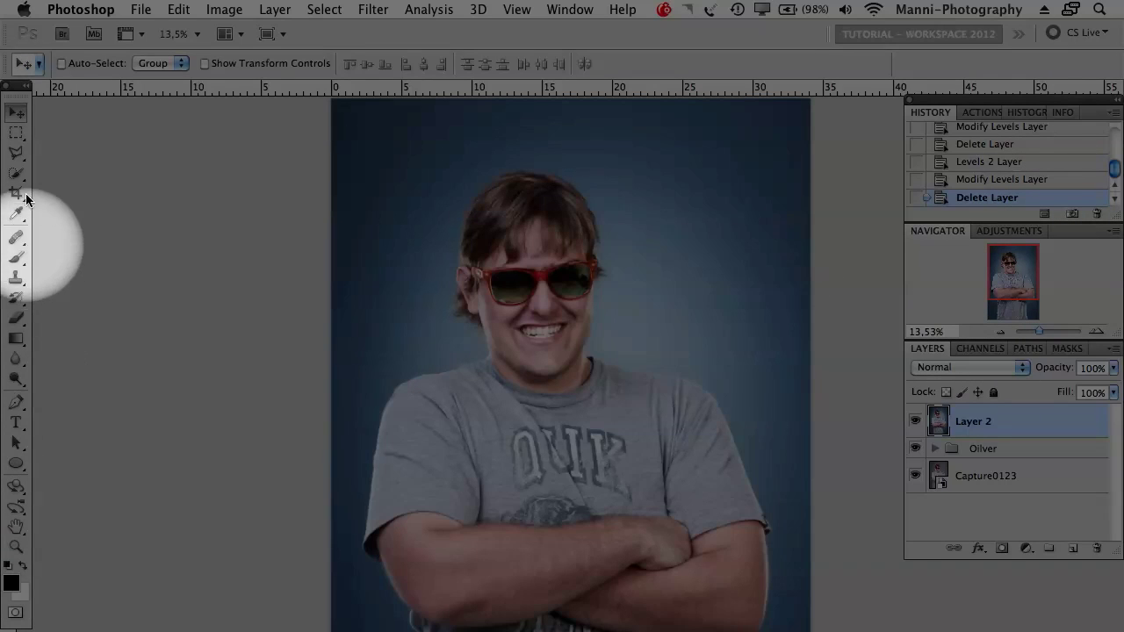
Review the application-level and file commands, including Browse in Bridge, Browse in Mini Bridge, Save As and Automate.
{"action": "left_click", "coordinate": [16, 111]}
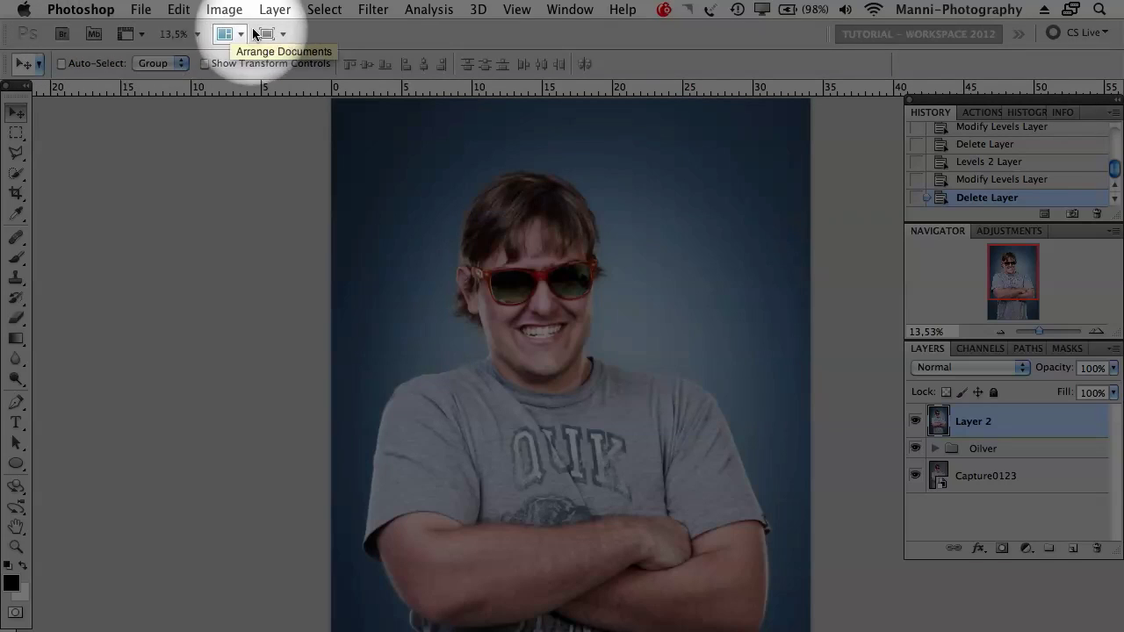
{"action": "left_click", "coordinate": [139, 8]}
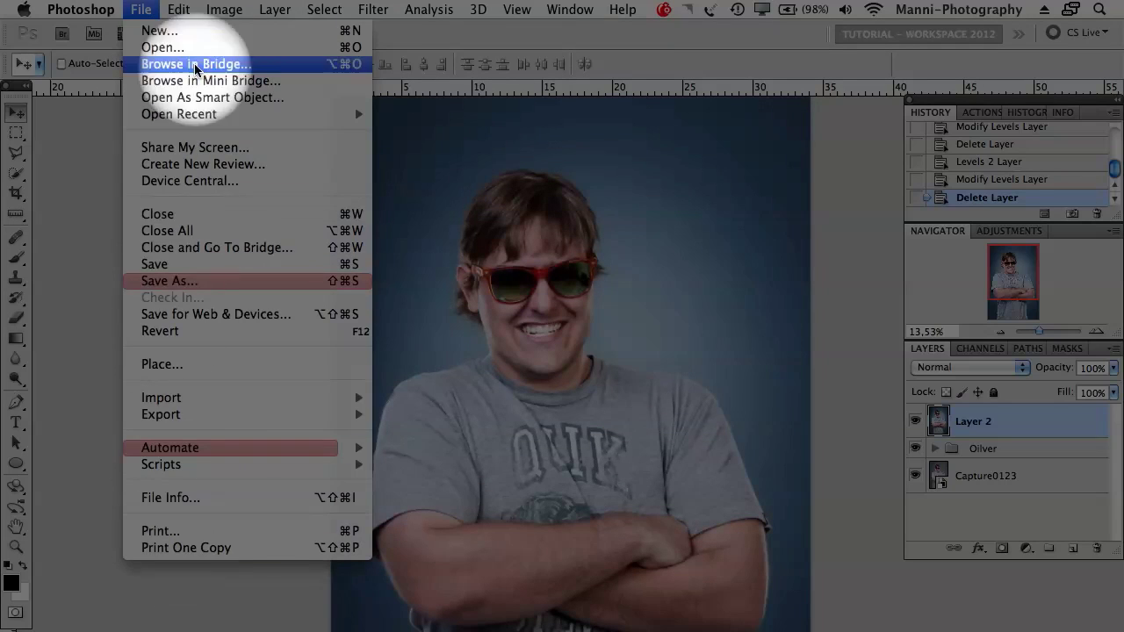
{"action": "mouse_move", "coordinate": [96, 9]}
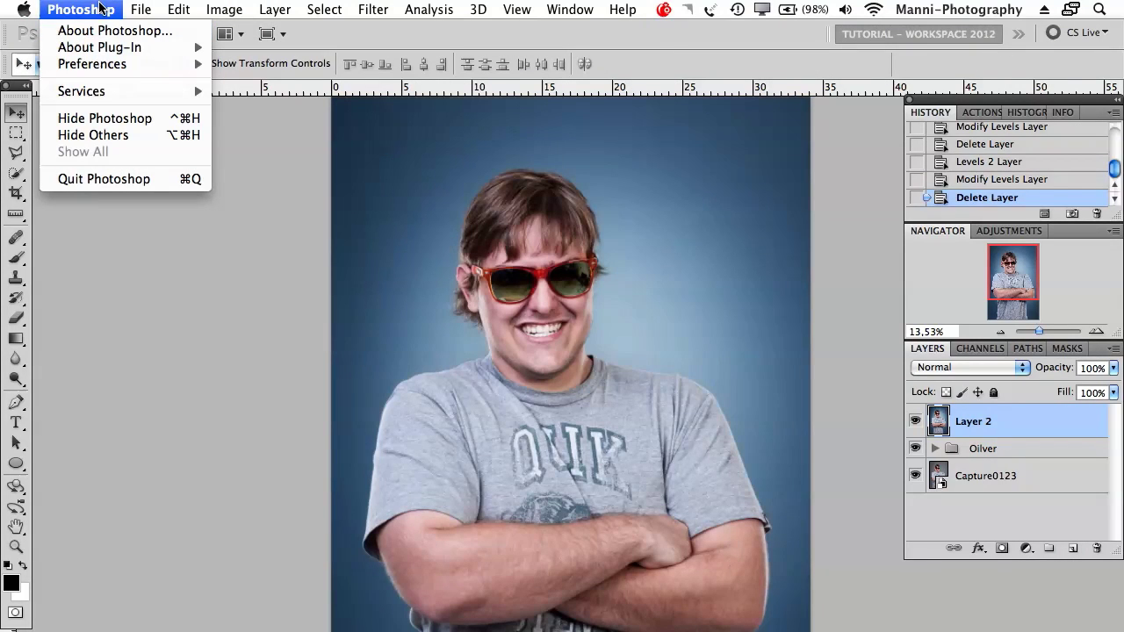
{"action": "mouse_move", "coordinate": [104, 51]}
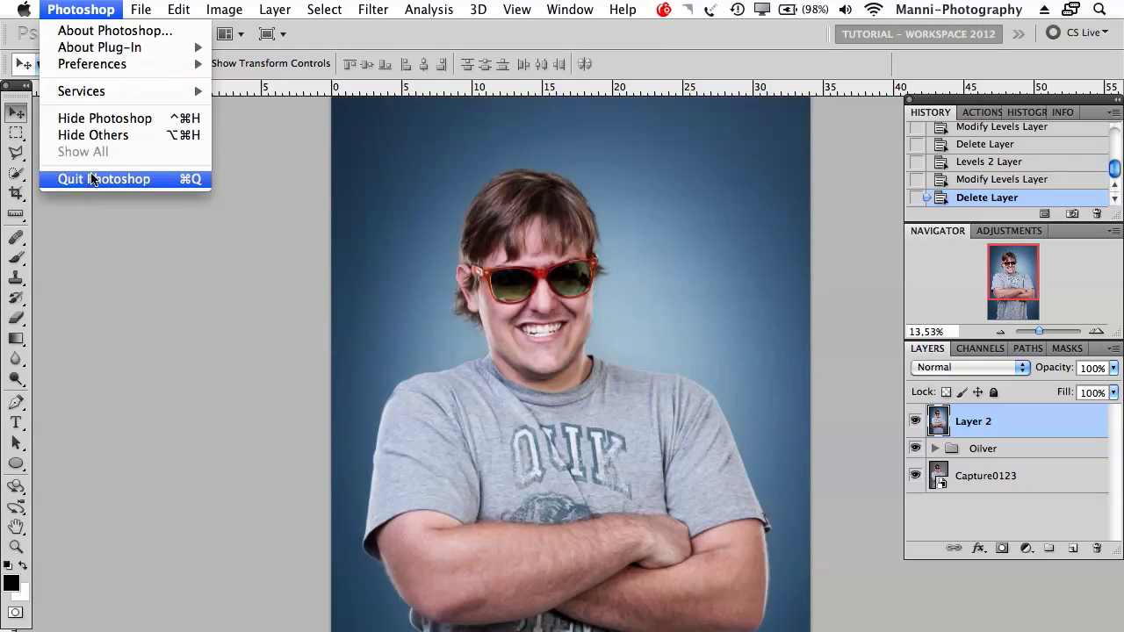
{"action": "mouse_move", "coordinate": [143, 9]}
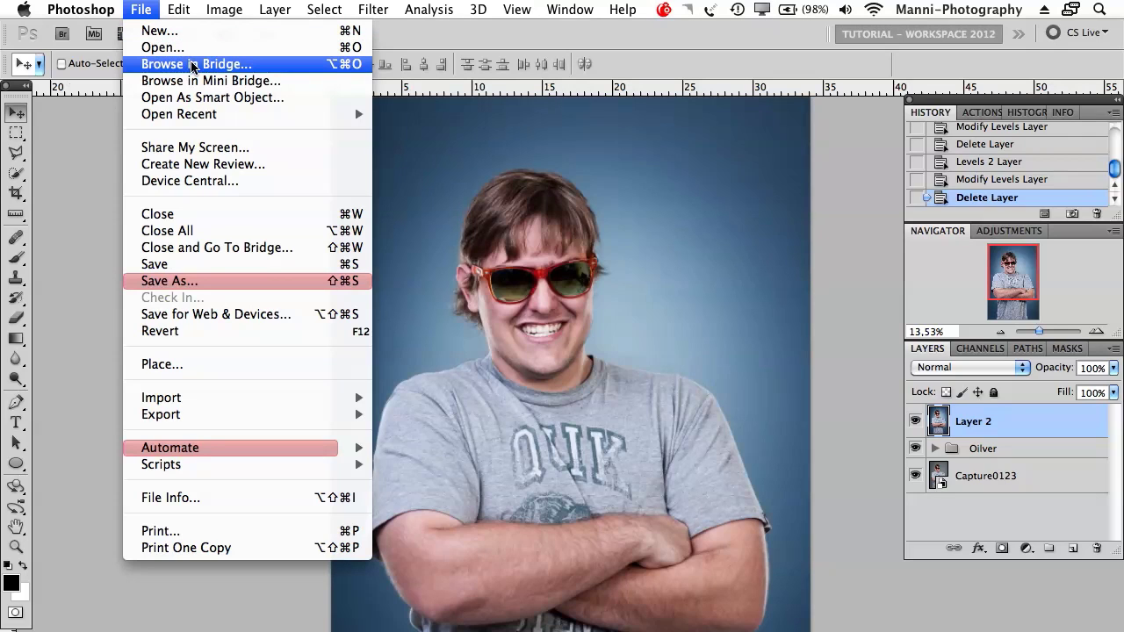
{"action": "mouse_move", "coordinate": [201, 111]}
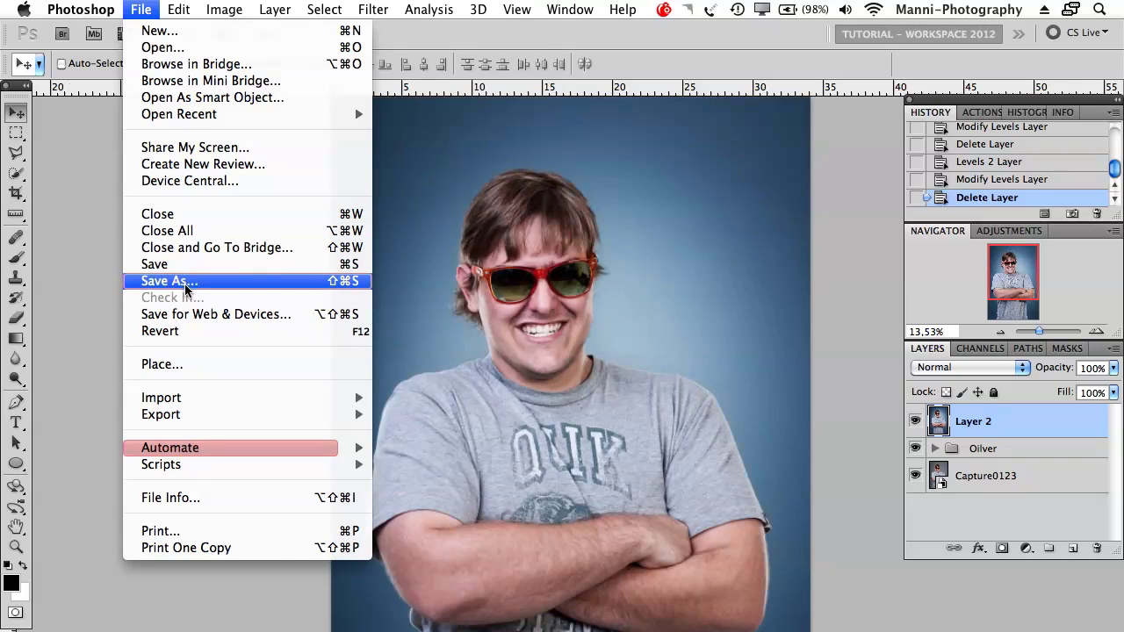
{"action": "left_click", "coordinate": [211, 79]}
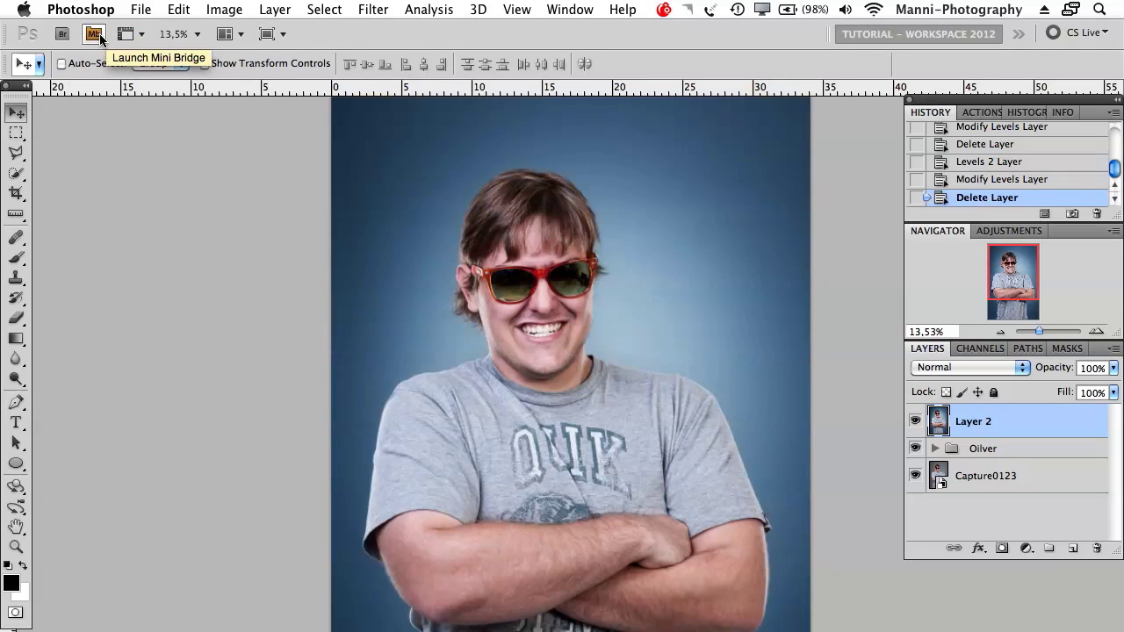
{"action": "left_click", "coordinate": [144, 9]}
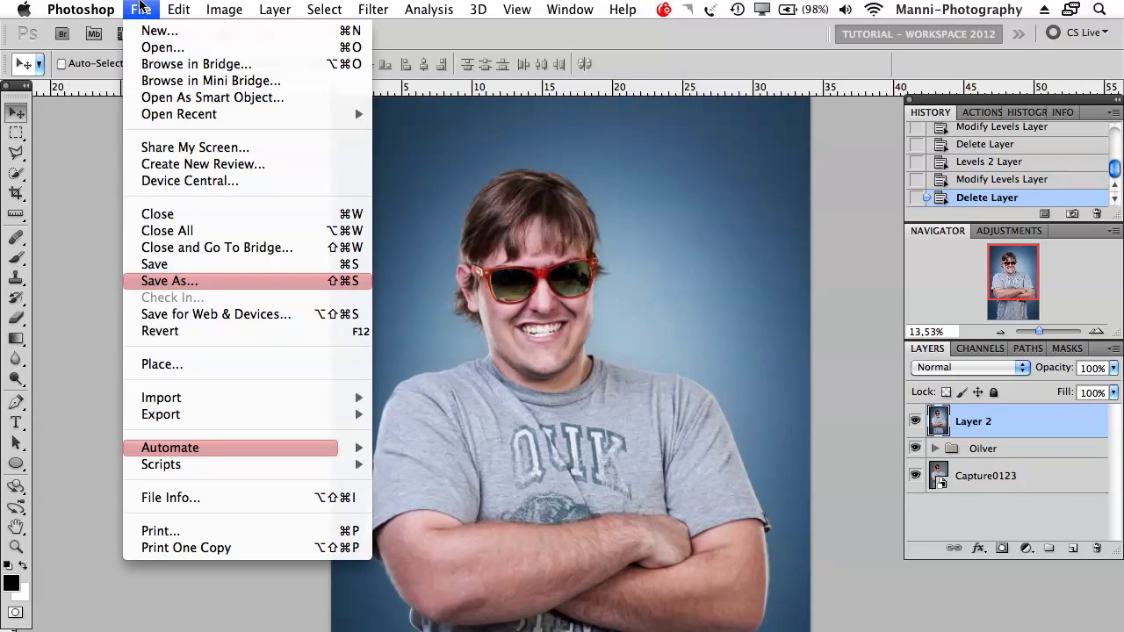
{"action": "left_click", "coordinate": [194, 375]}
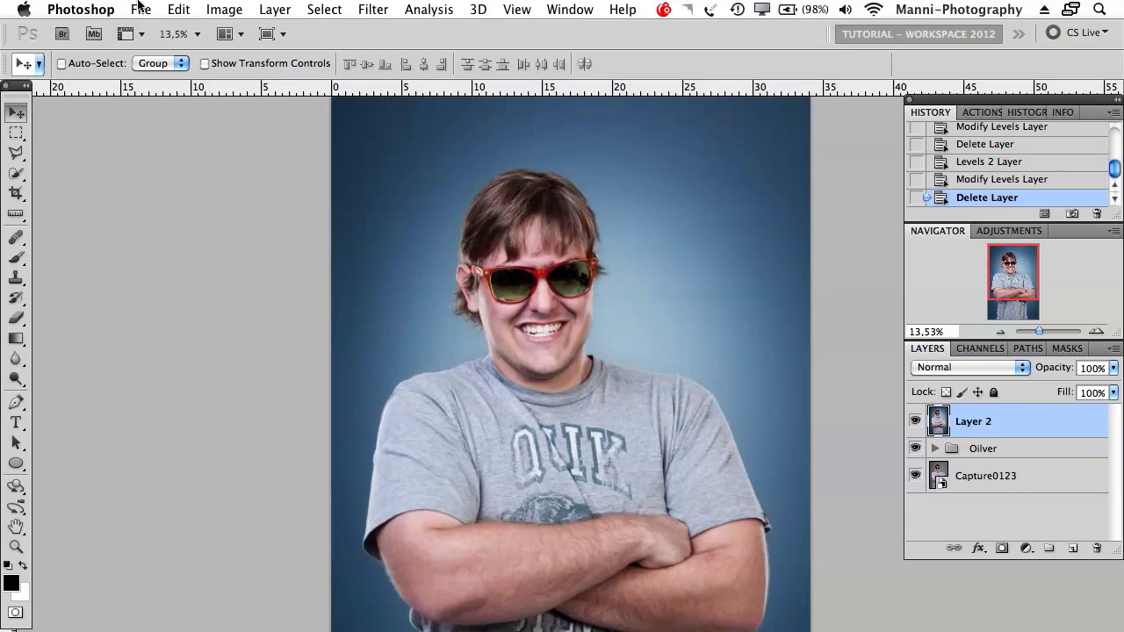
{"action": "left_click", "coordinate": [141, 10]}
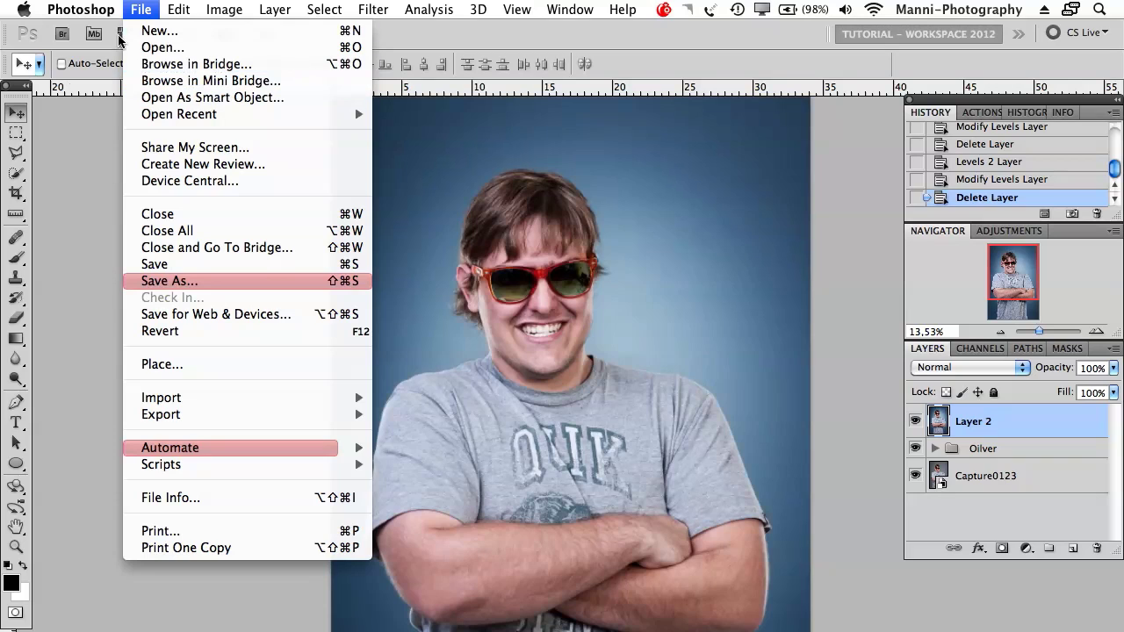
Examine the editing and image commands, including Transform, the Adjustments list, Auto Tone and Auto Contrast.
{"action": "mouse_move", "coordinate": [197, 4]}
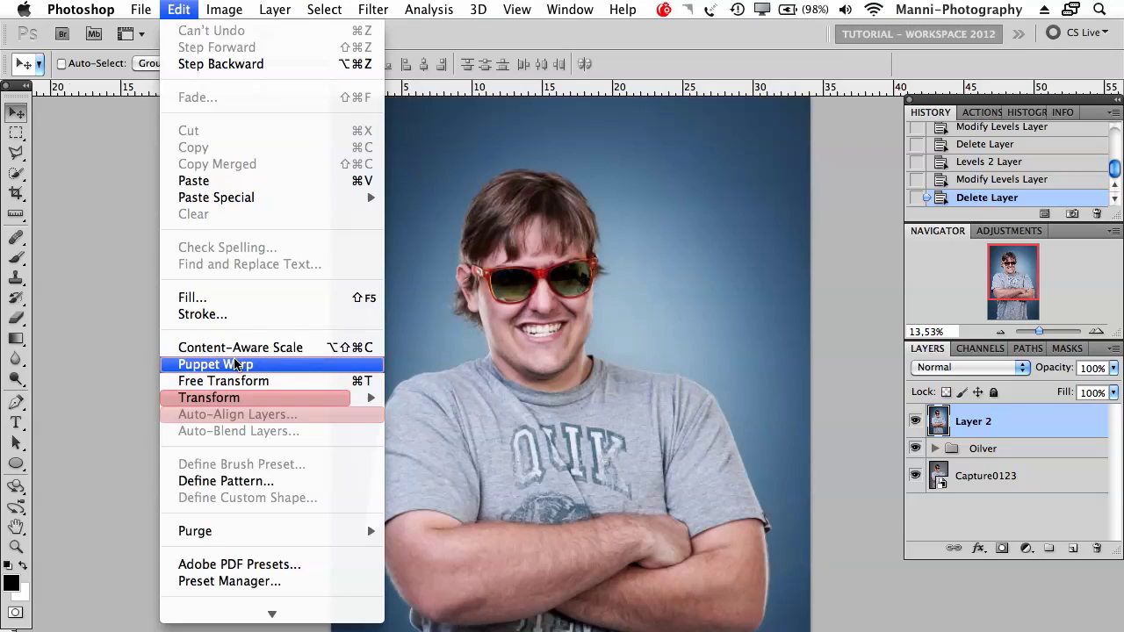
{"action": "mouse_move", "coordinate": [244, 402]}
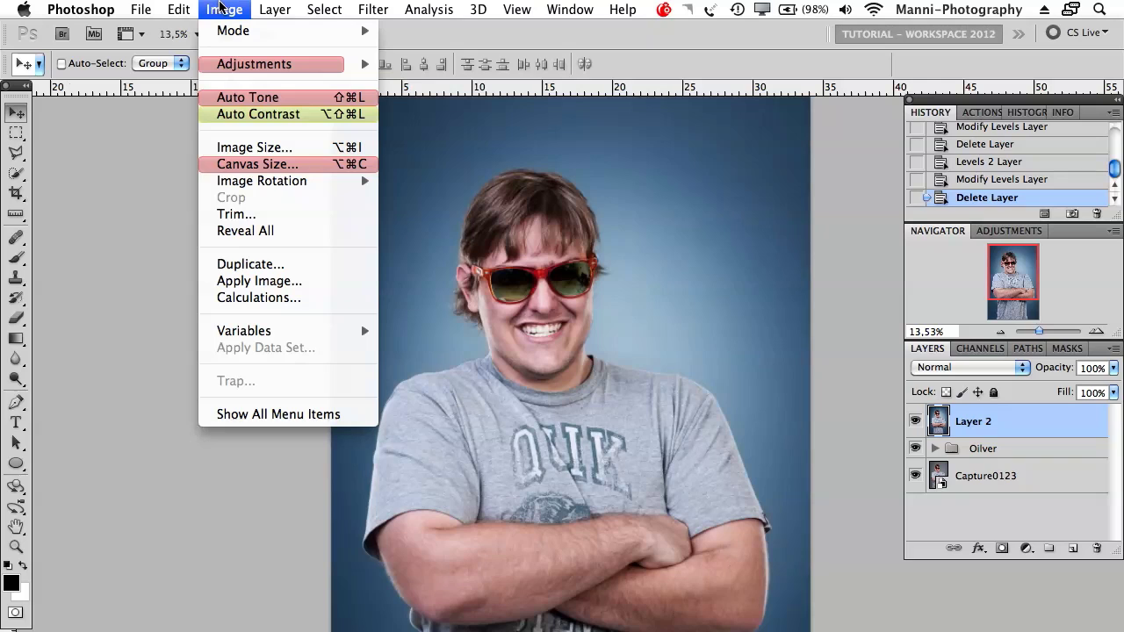
{"action": "mouse_move", "coordinate": [234, 30]}
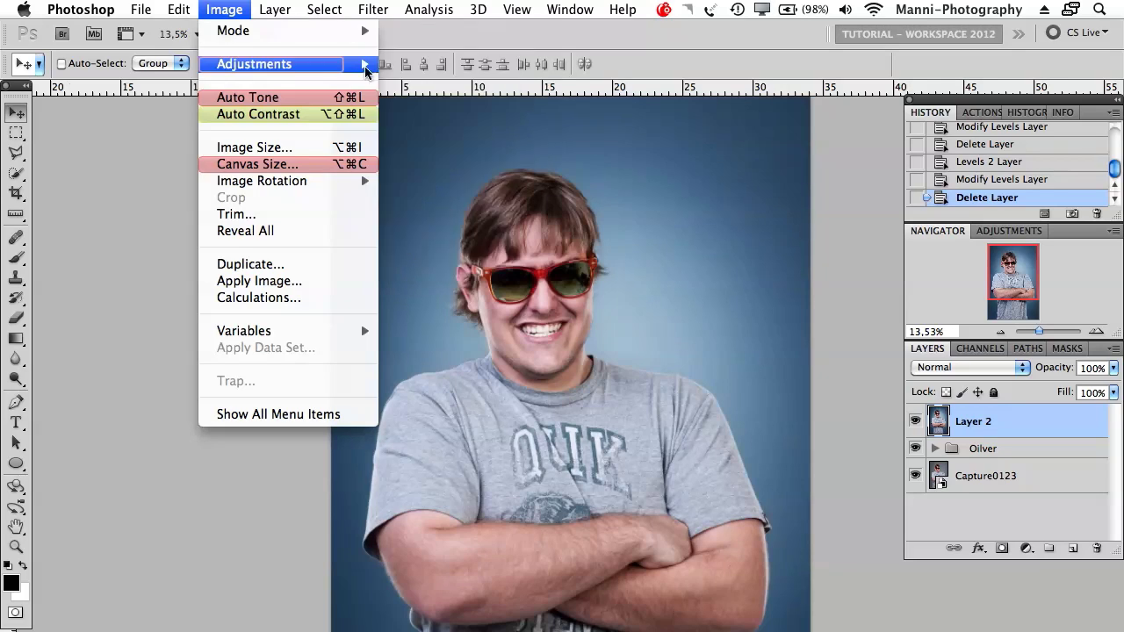
{"action": "mouse_move", "coordinate": [315, 70]}
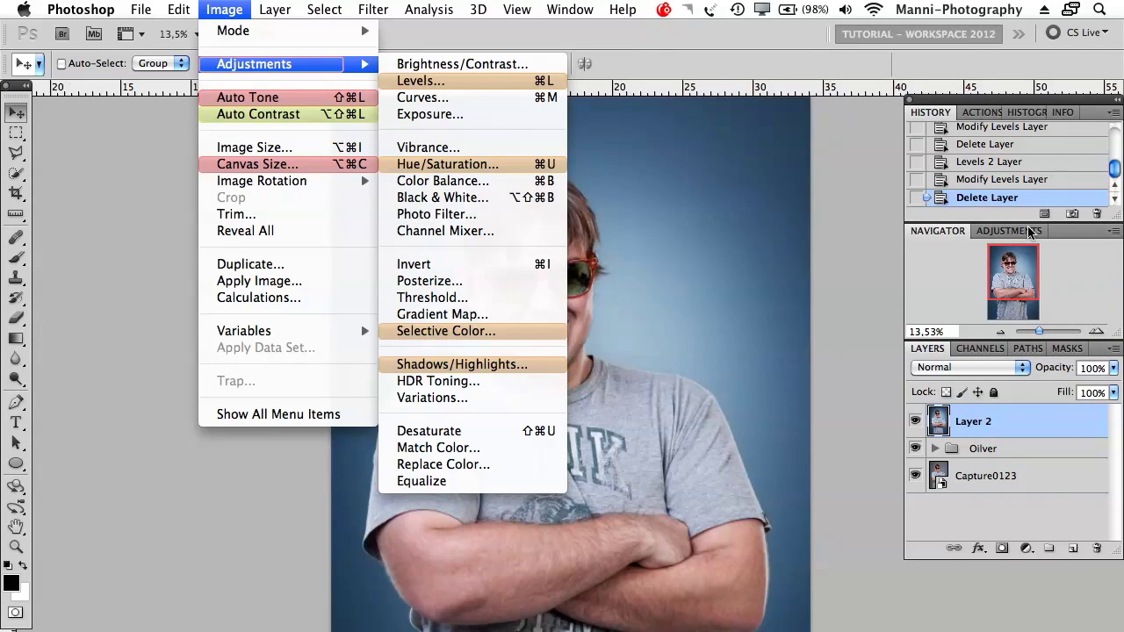
{"action": "left_click", "coordinate": [1008, 233]}
{"action": "left_click", "coordinate": [223, 9]}
{"action": "mouse_move", "coordinate": [235, 68]}
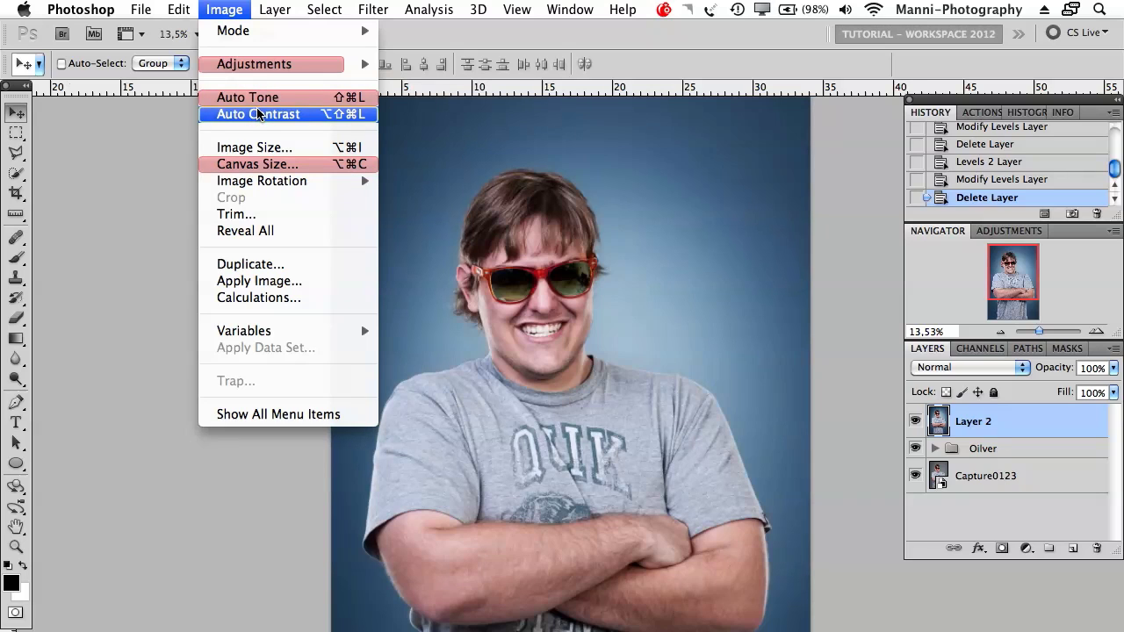
Examine the layer commands such as Rasterize and the filter commands, from Liquify to the Red Giant Software and Topaz Labs plug-ins.
{"action": "mouse_move", "coordinate": [271, 10]}
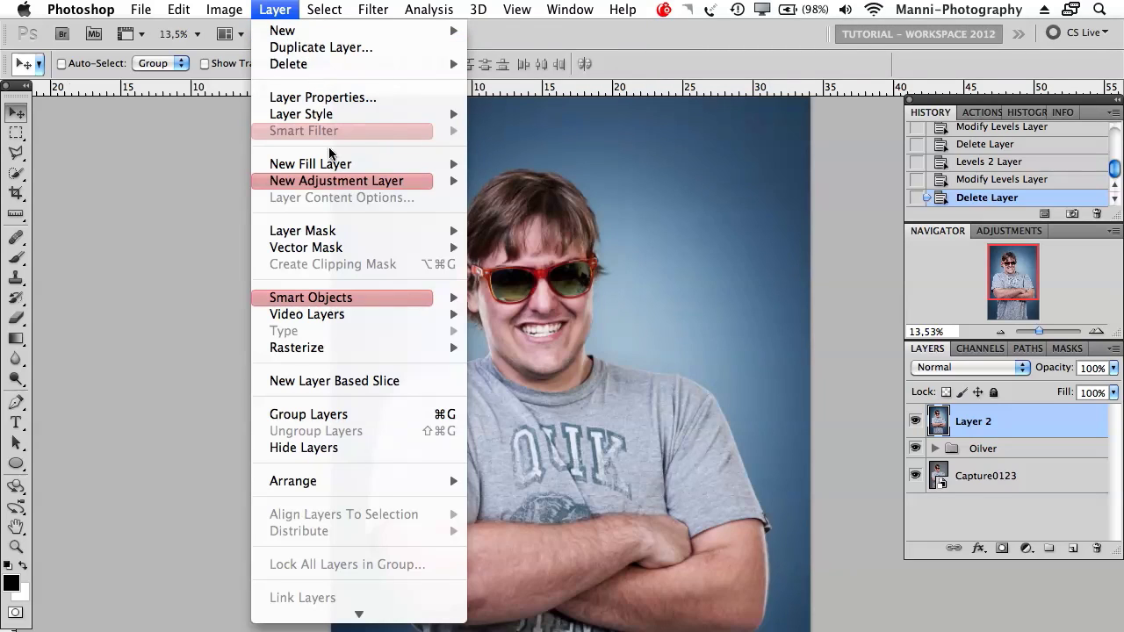
{"action": "mouse_move", "coordinate": [341, 252]}
{"action": "mouse_move", "coordinate": [356, 346]}
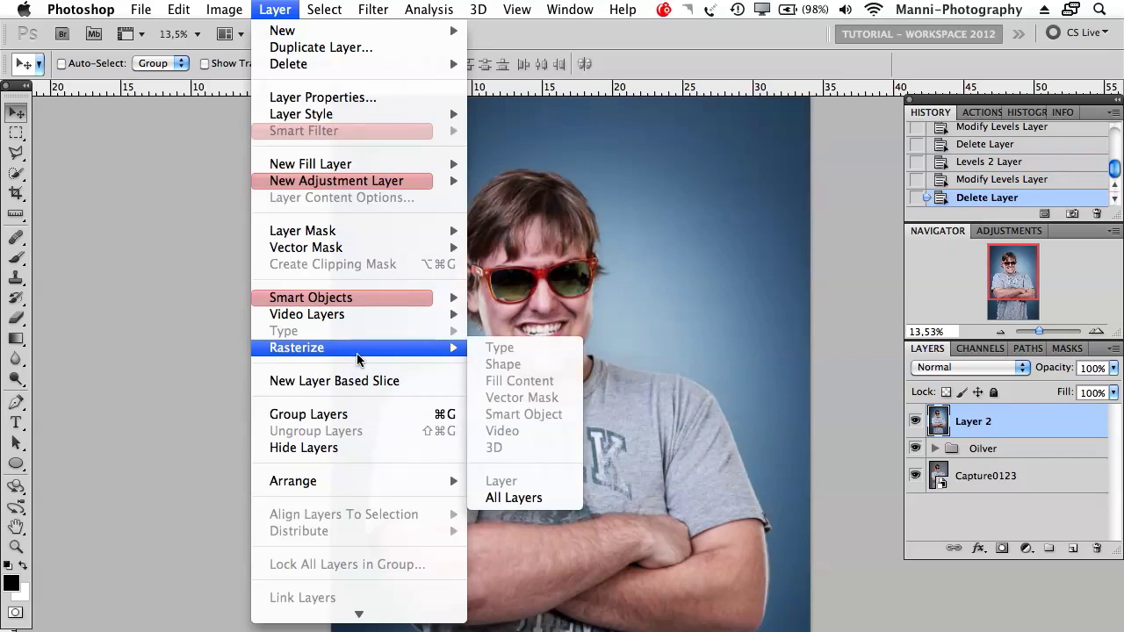
{"action": "mouse_move", "coordinate": [316, 9]}
{"action": "mouse_move", "coordinate": [275, 9]}
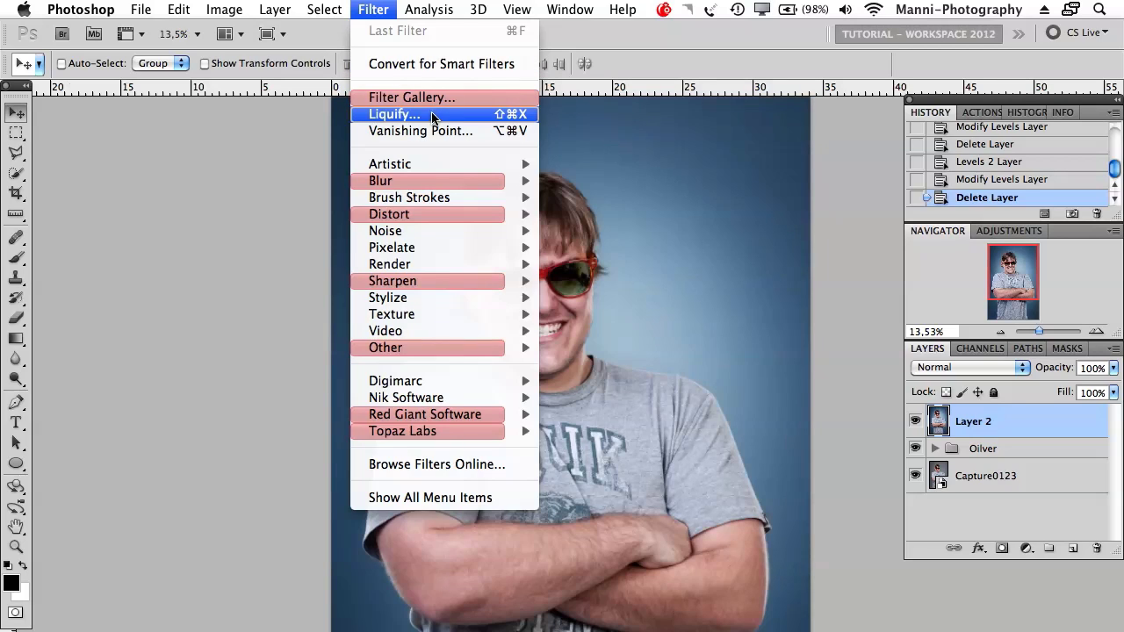
{"action": "mouse_move", "coordinate": [438, 165]}
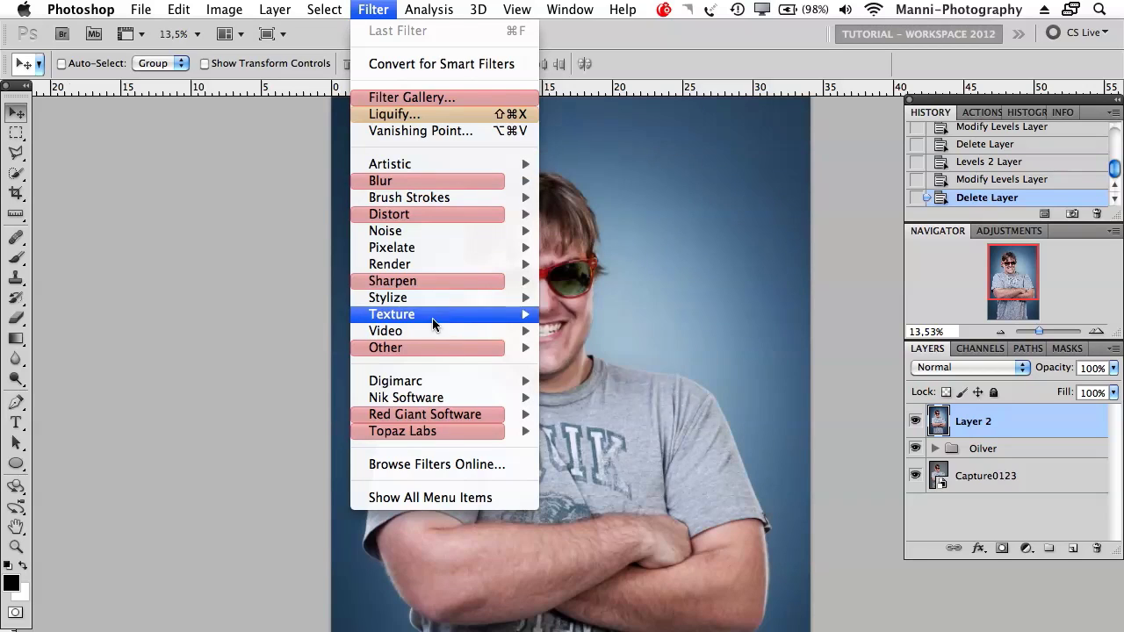
{"action": "mouse_move", "coordinate": [436, 384]}
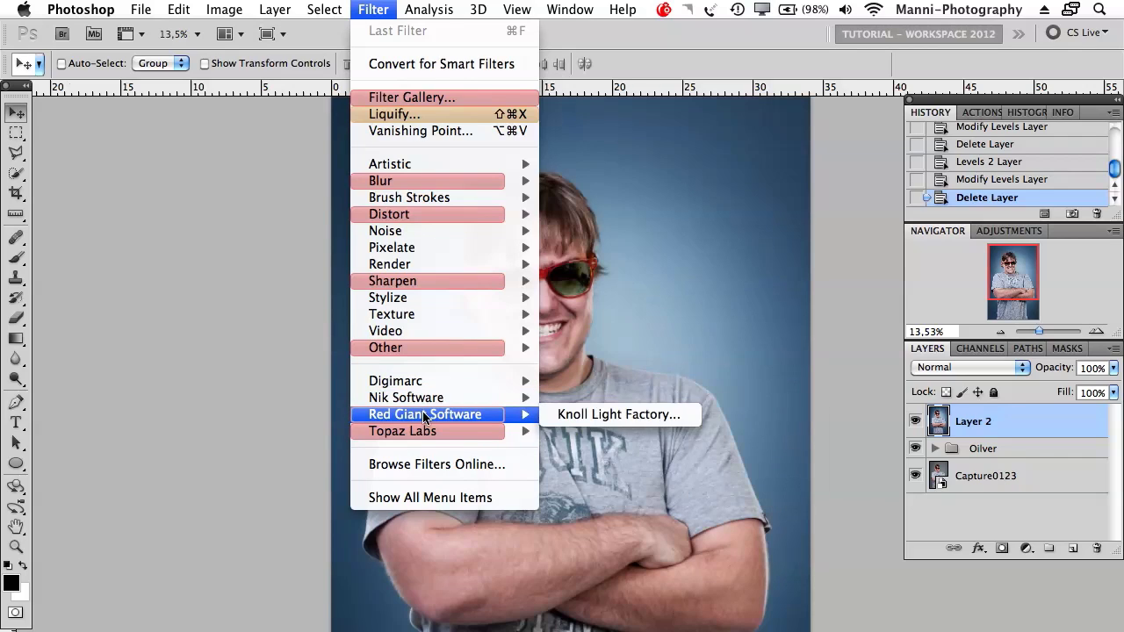
{"action": "mouse_move", "coordinate": [432, 436]}
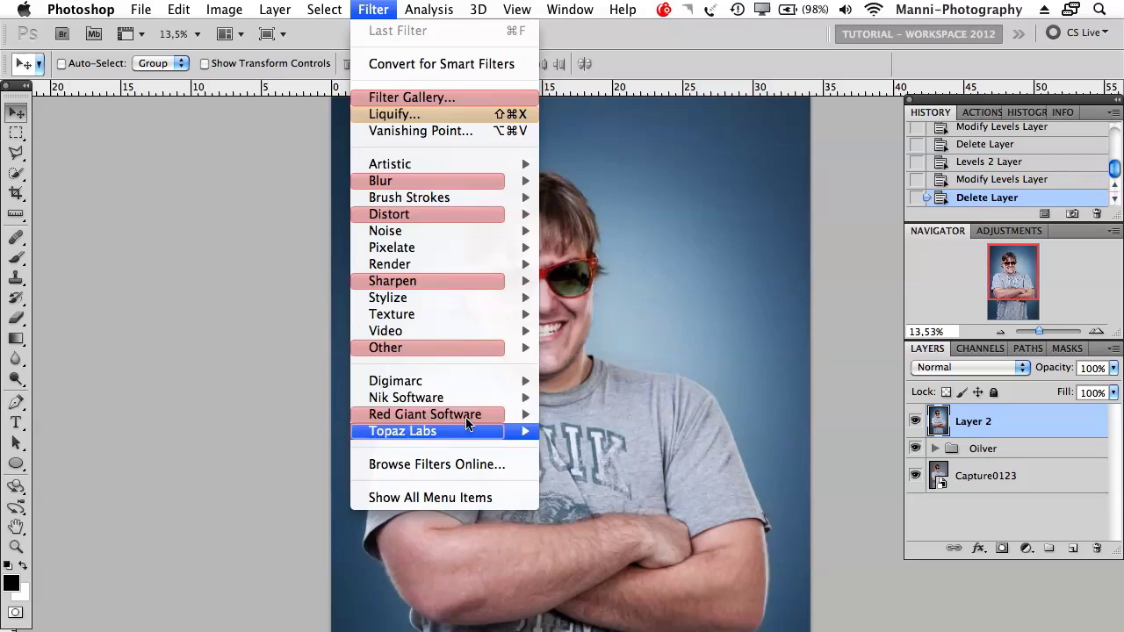
Switch to Safari and review the Presets & Plugins post, including the Red Giant entry and the NIK software trial details.
{"action": "left_click", "coordinate": [262, 496]}
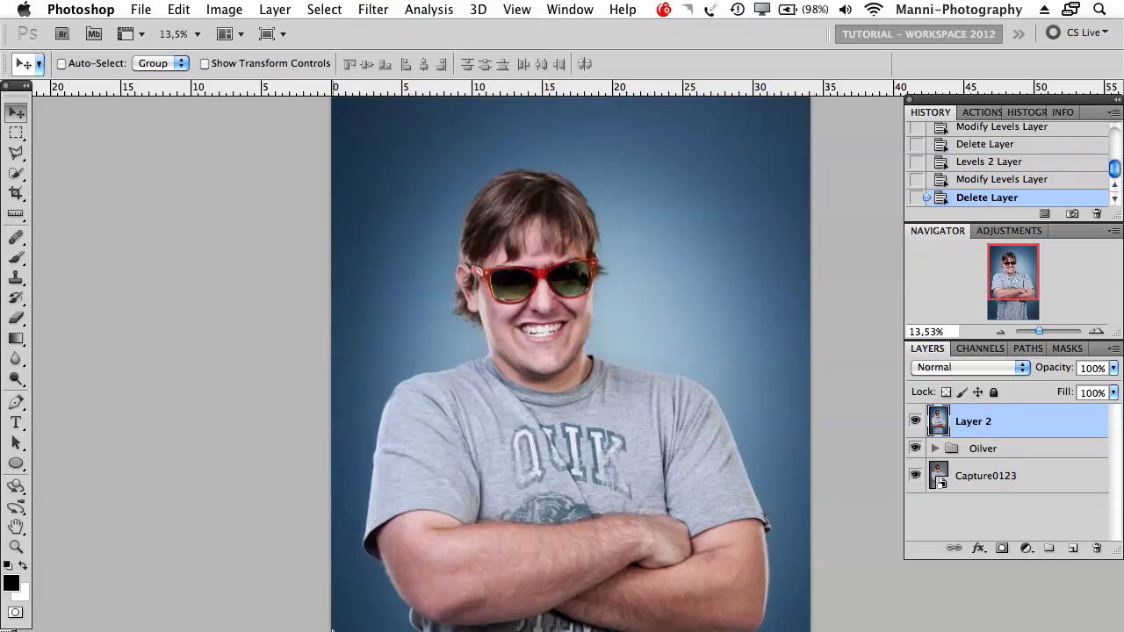
{"action": "left_click", "coordinate": [318, 604]}
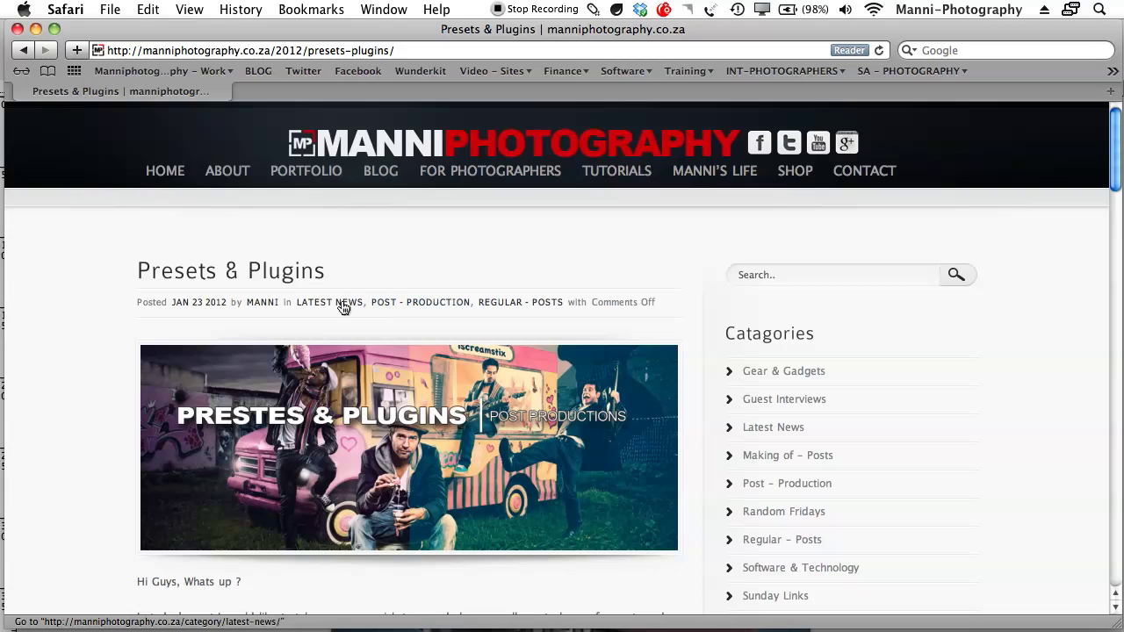
{"action": "left_click", "coordinate": [301, 272]}
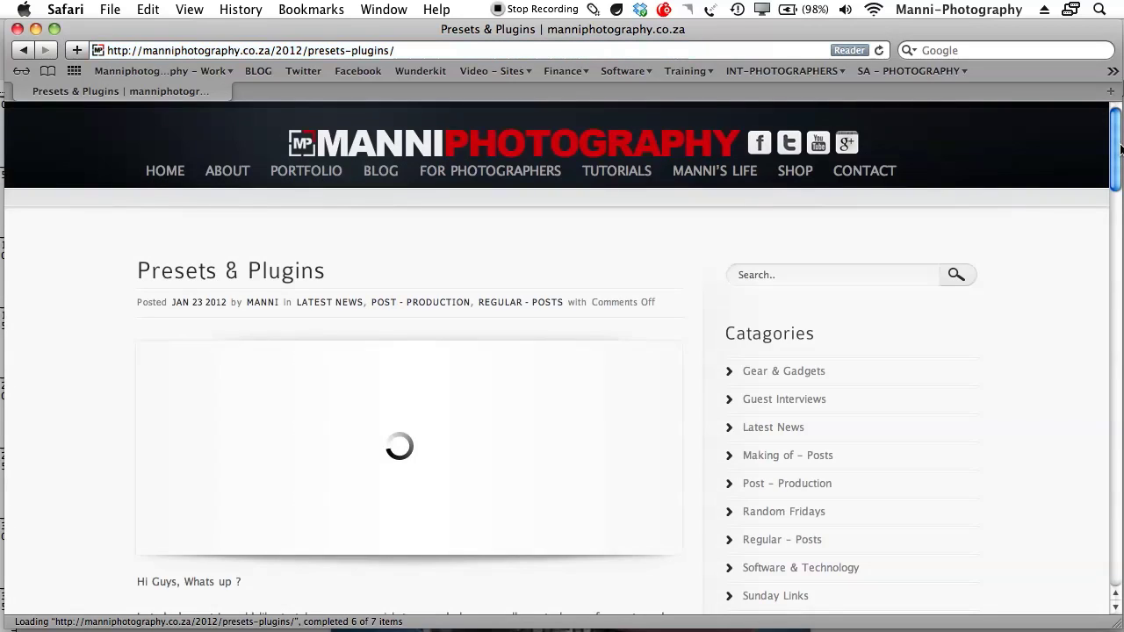
{"action": "left_click_drag", "start_coordinate": [1120, 133], "coordinate": [1112, 293]}
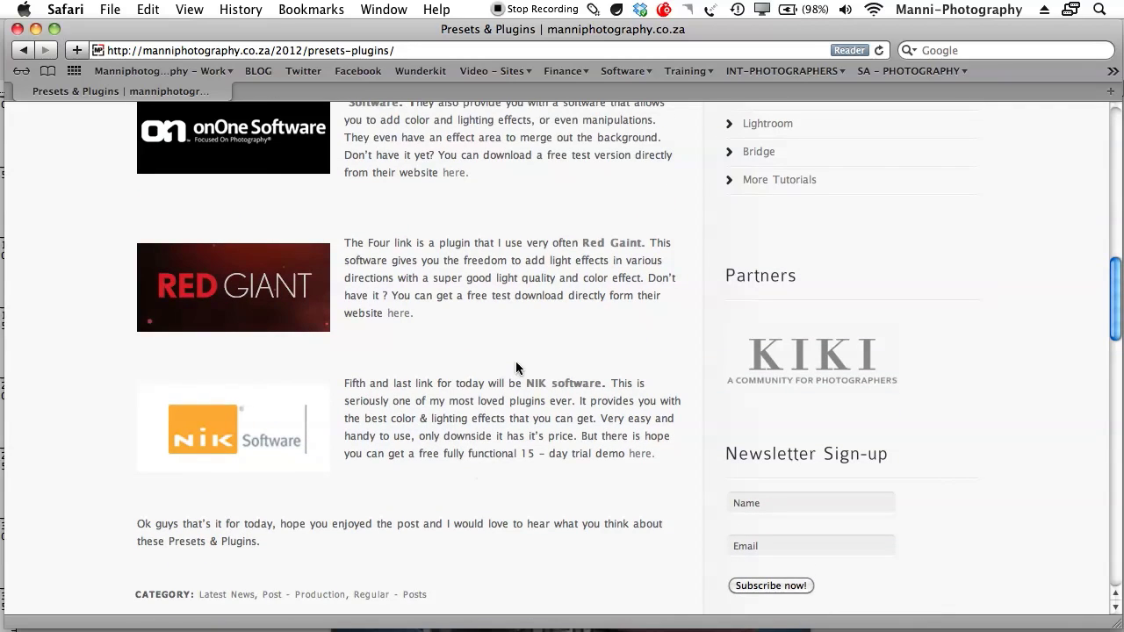
{"action": "left_click_drag", "start_coordinate": [471, 453], "coordinate": [600, 452]}
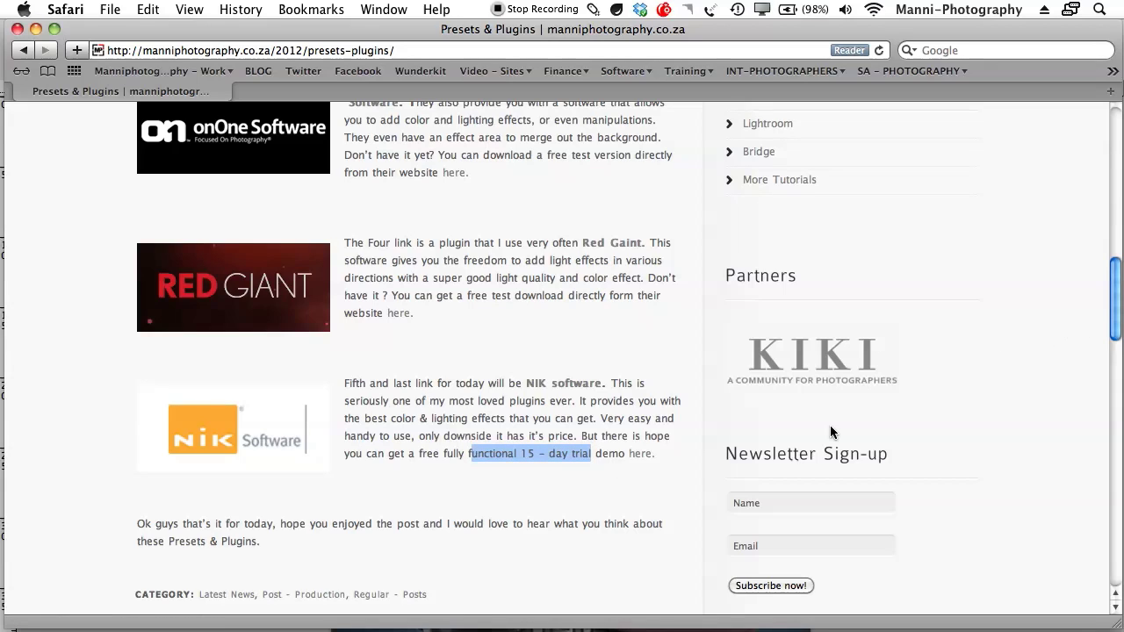
{"action": "left_click", "coordinate": [404, 494]}
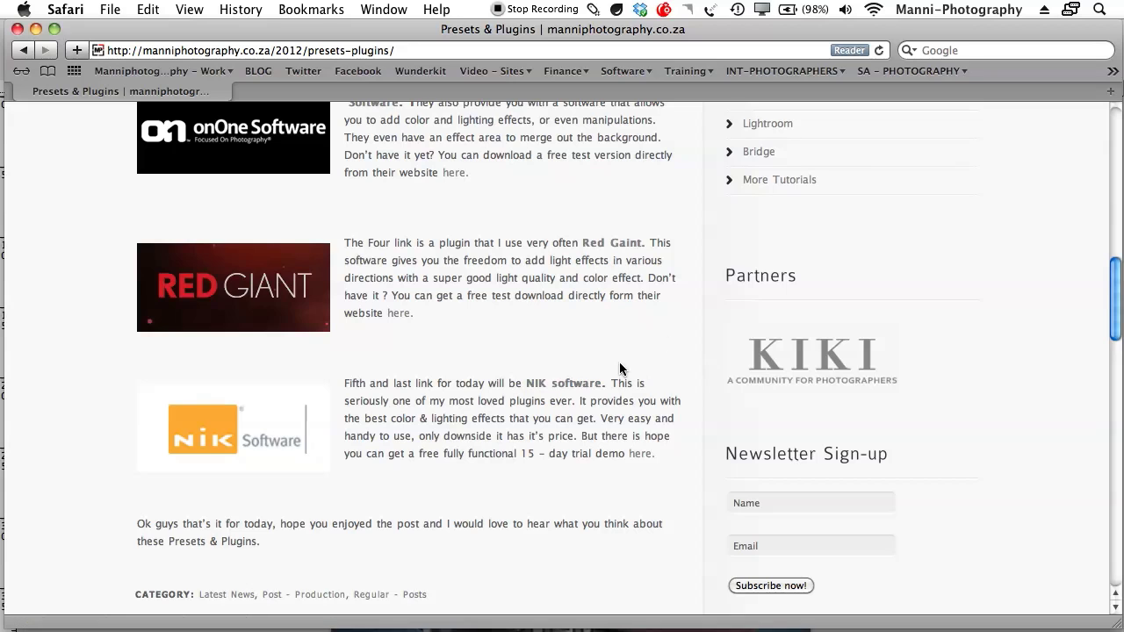
{"action": "left_click_drag", "start_coordinate": [1115, 268], "coordinate": [1117, 110]}
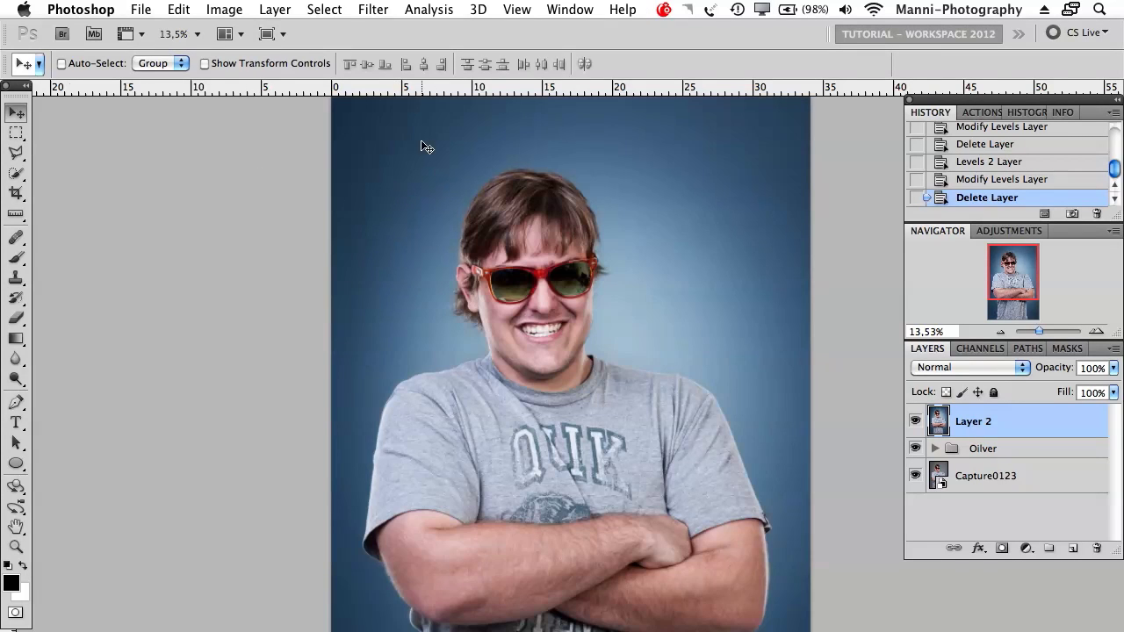
Examine the analysis commands such as Place Scale Marker, the 3D commands, and the view commands including Zoom In, Screen Mode and Show.
{"action": "left_click", "coordinate": [420, 8]}
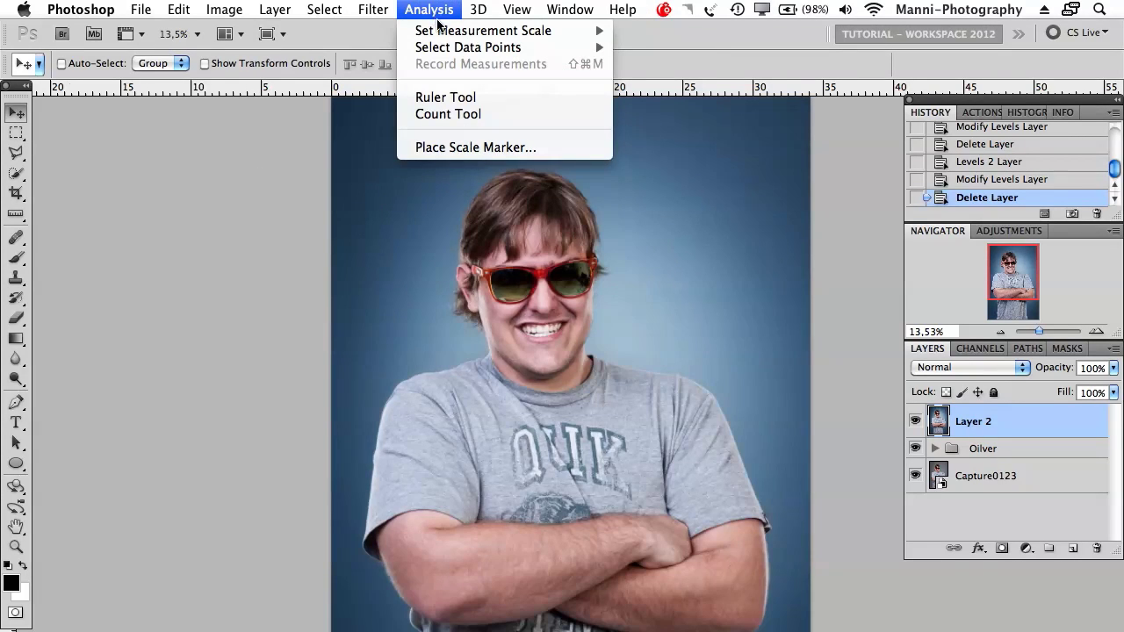
{"action": "mouse_move", "coordinate": [494, 51]}
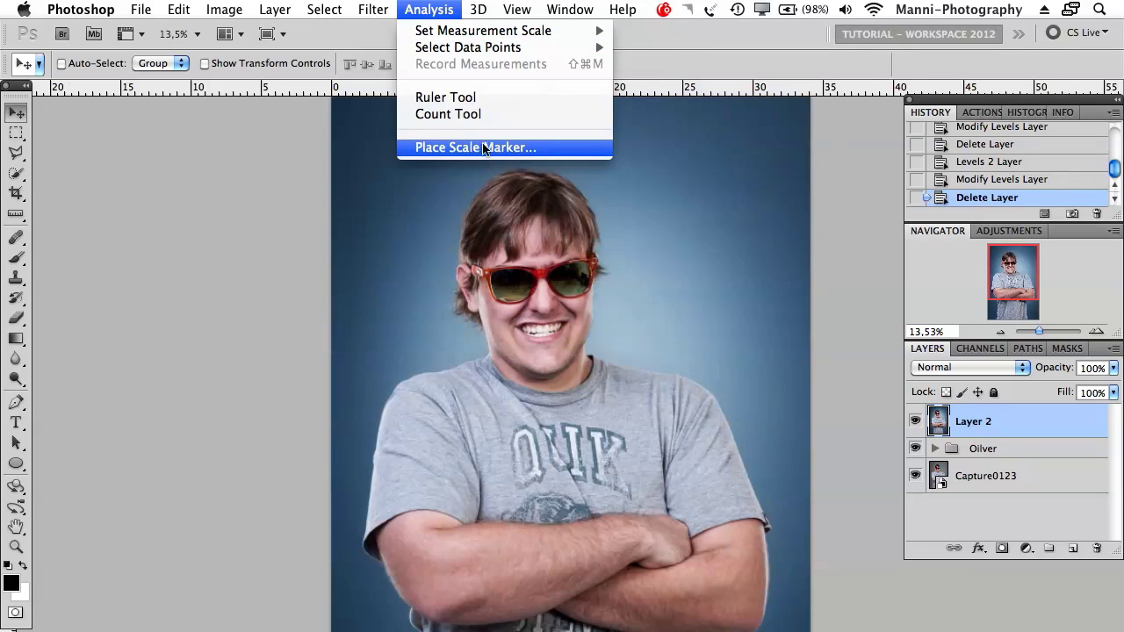
{"action": "mouse_move", "coordinate": [481, 9]}
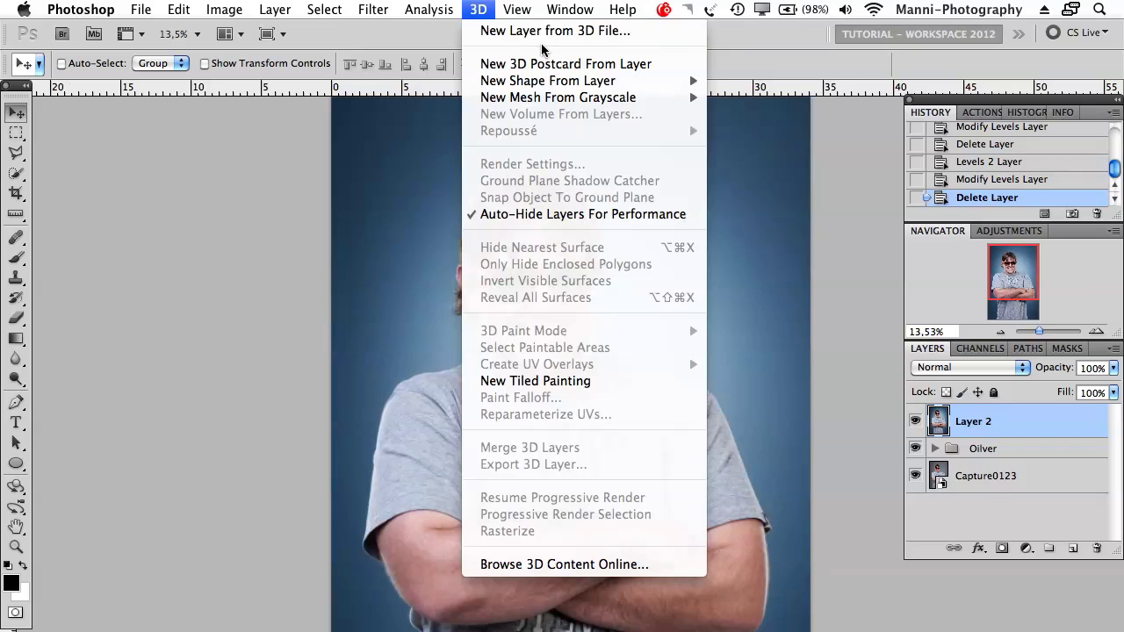
{"action": "mouse_move", "coordinate": [518, 8]}
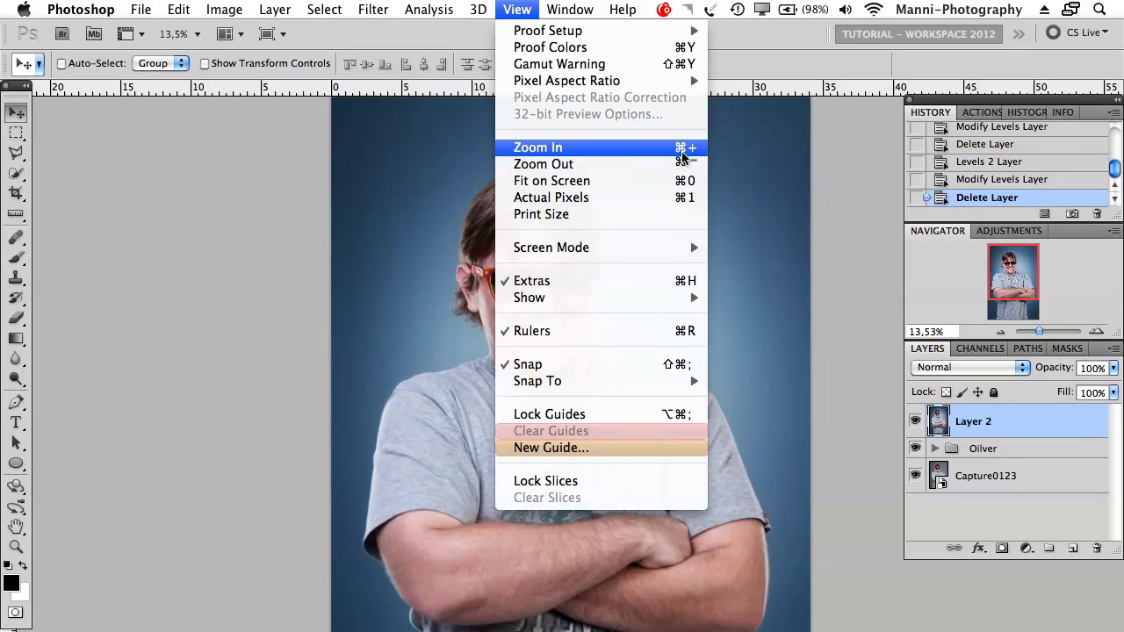
{"action": "mouse_move", "coordinate": [581, 250]}
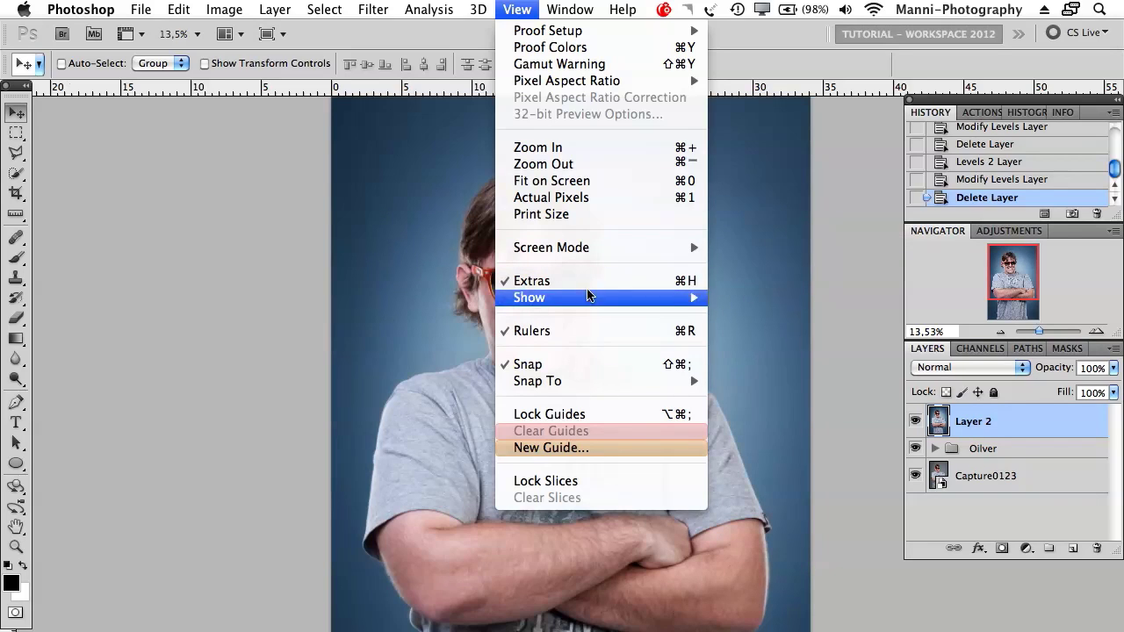
{"action": "left_click", "coordinate": [285, 37]}
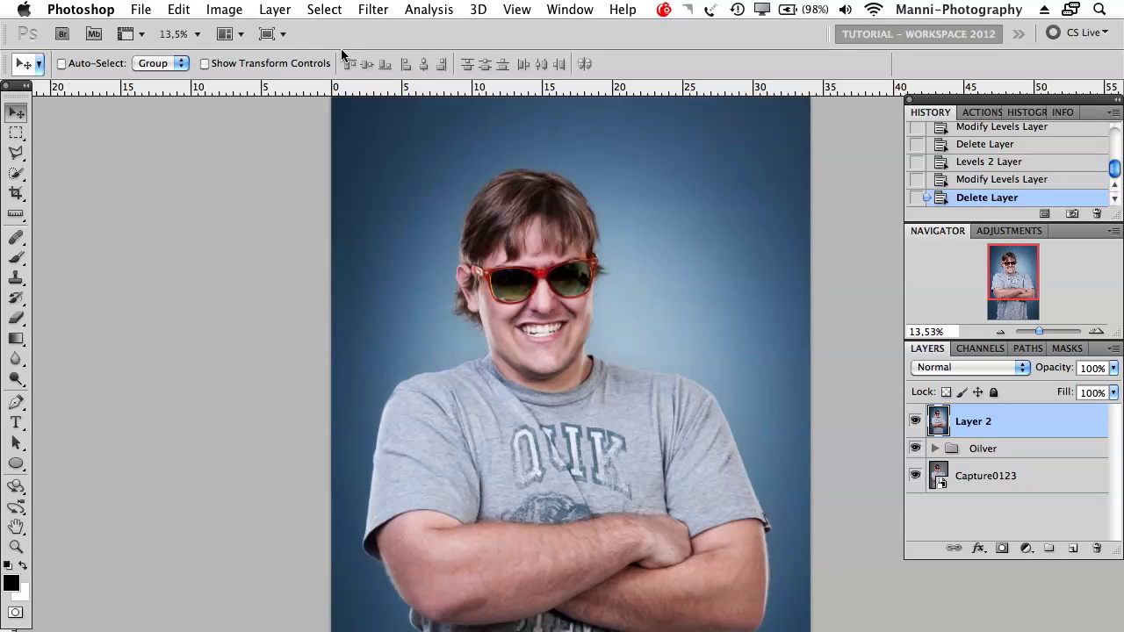
Examine the guide commands such as New Guide, the window commands that show or hide panels, and the help commands including Search.
{"action": "left_click", "coordinate": [528, 9]}
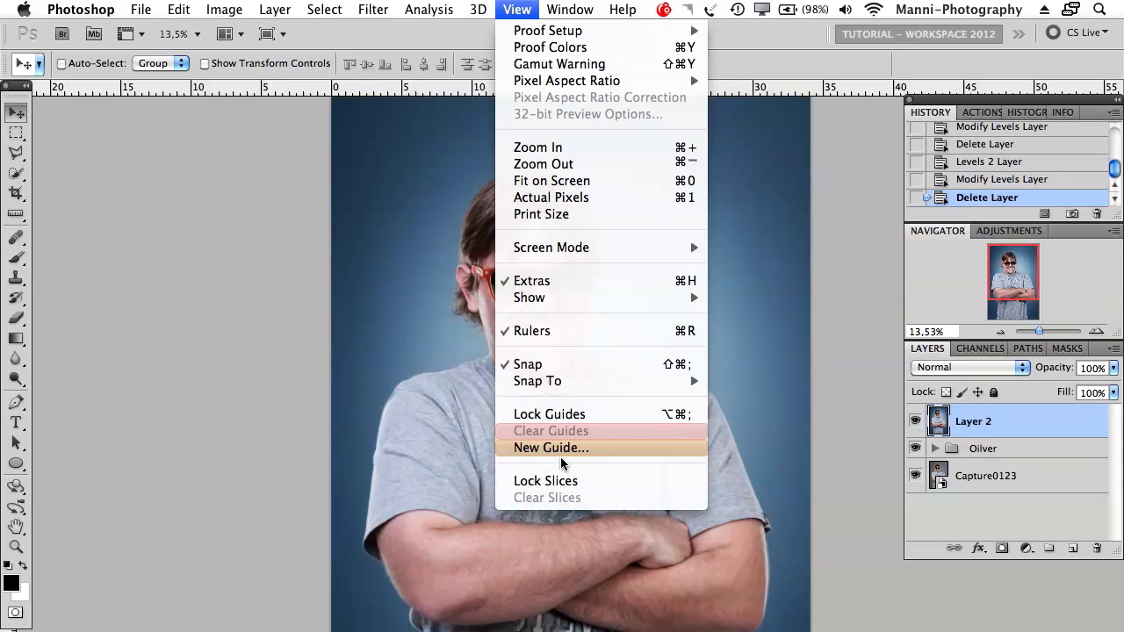
{"action": "mouse_move", "coordinate": [575, 7]}
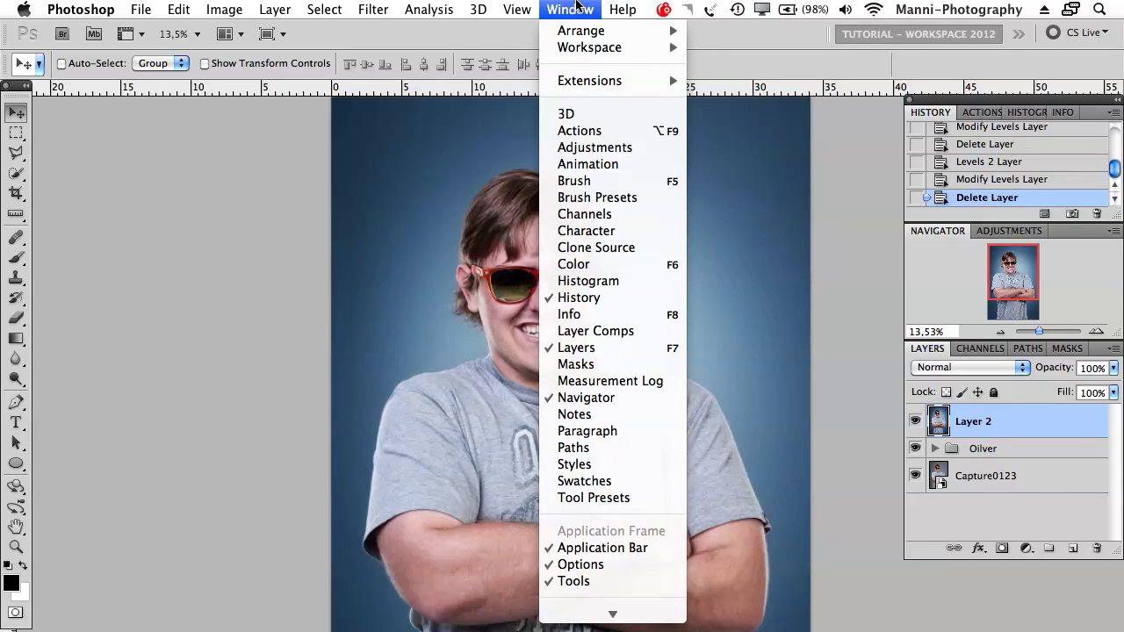
{"action": "mouse_move", "coordinate": [613, 7]}
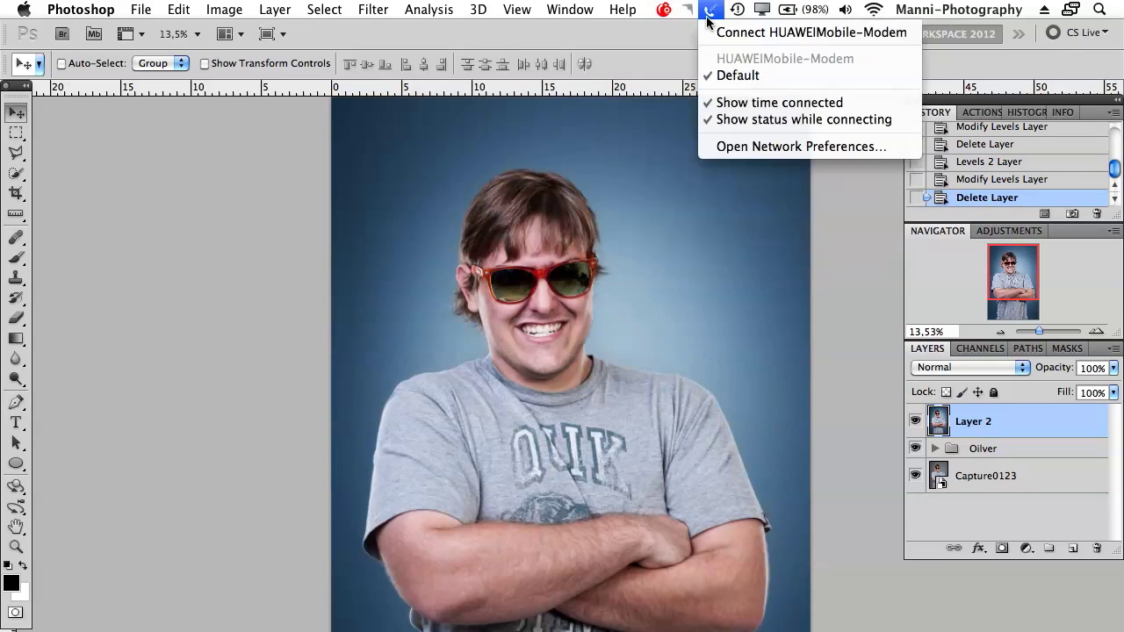
{"action": "left_click", "coordinate": [625, 11]}
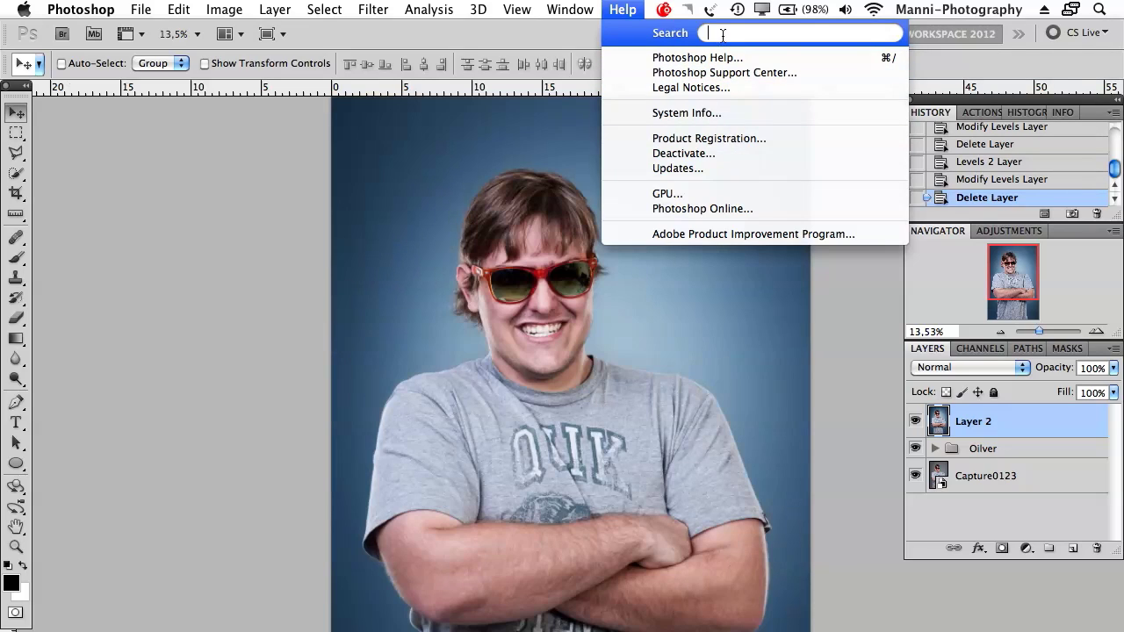
{"action": "left_click", "coordinate": [253, 192]}
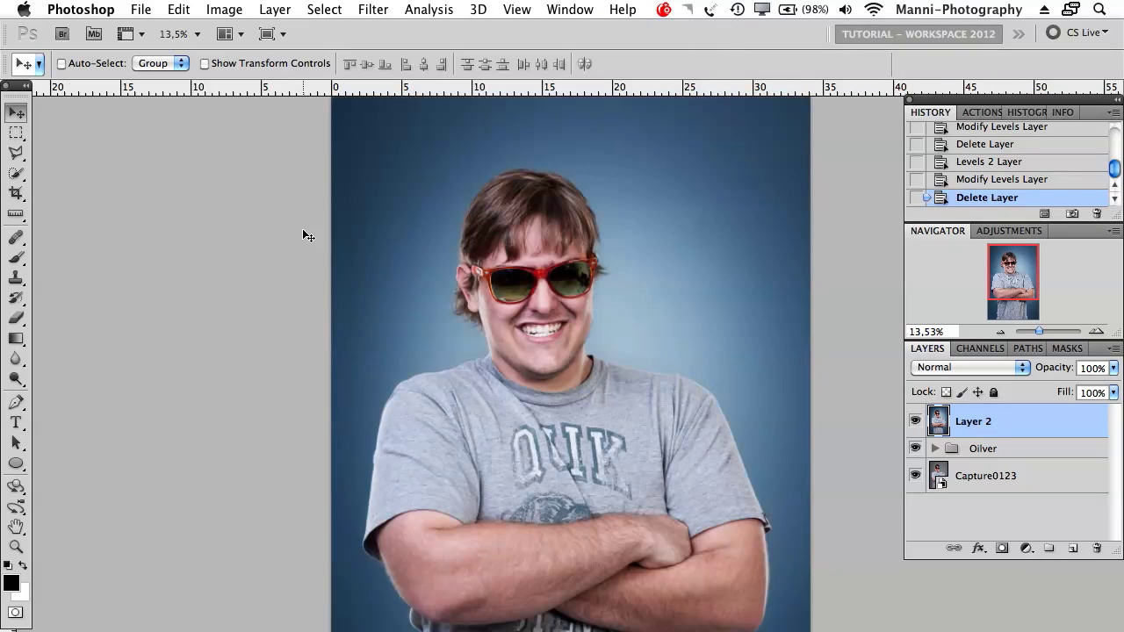